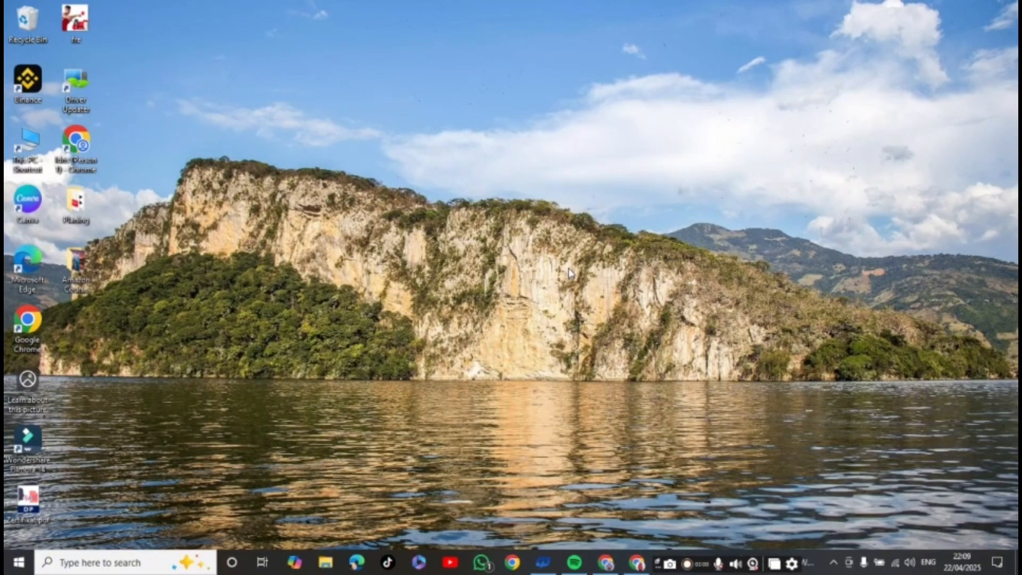
Step: Browse the Amazon Pashto YouTube channel videos, then open a new blank tab beside it
{"action": "left_click", "coordinate": [637, 562]}
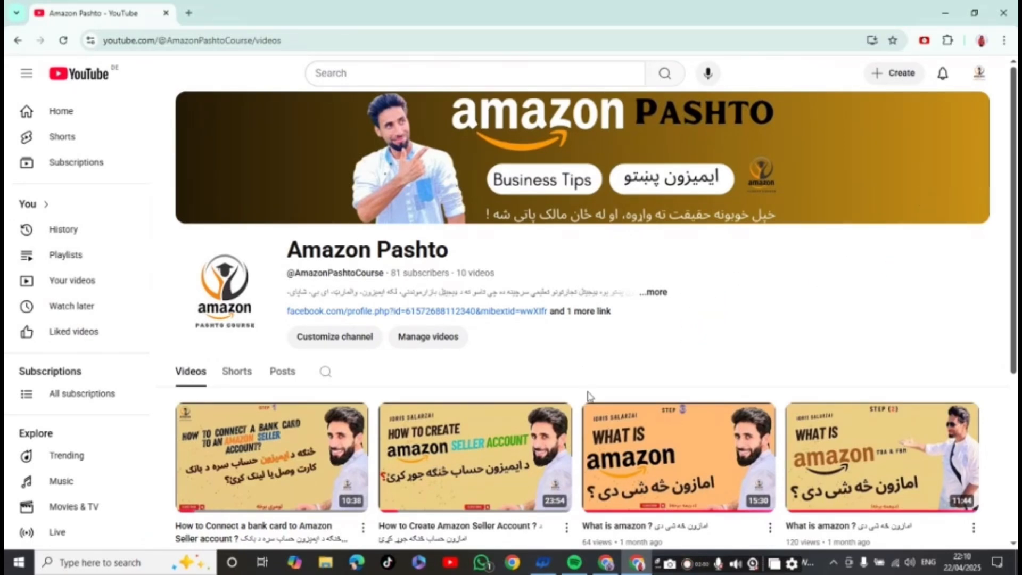
{"action": "scroll", "coordinate": [587, 405], "scroll_direction": "down", "scroll_amount": 5}
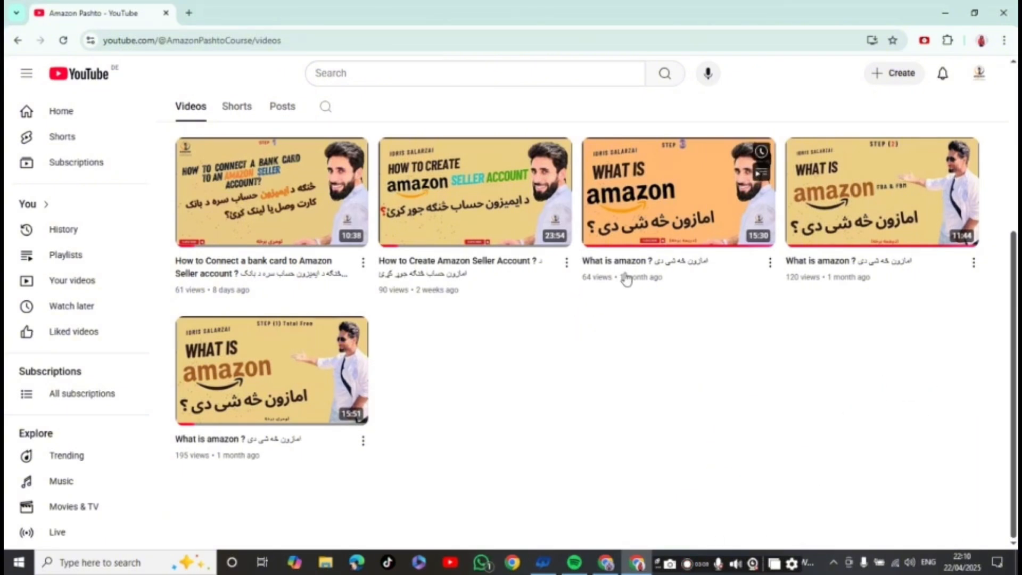
{"action": "scroll", "coordinate": [605, 319], "scroll_direction": "up", "scroll_amount": 5}
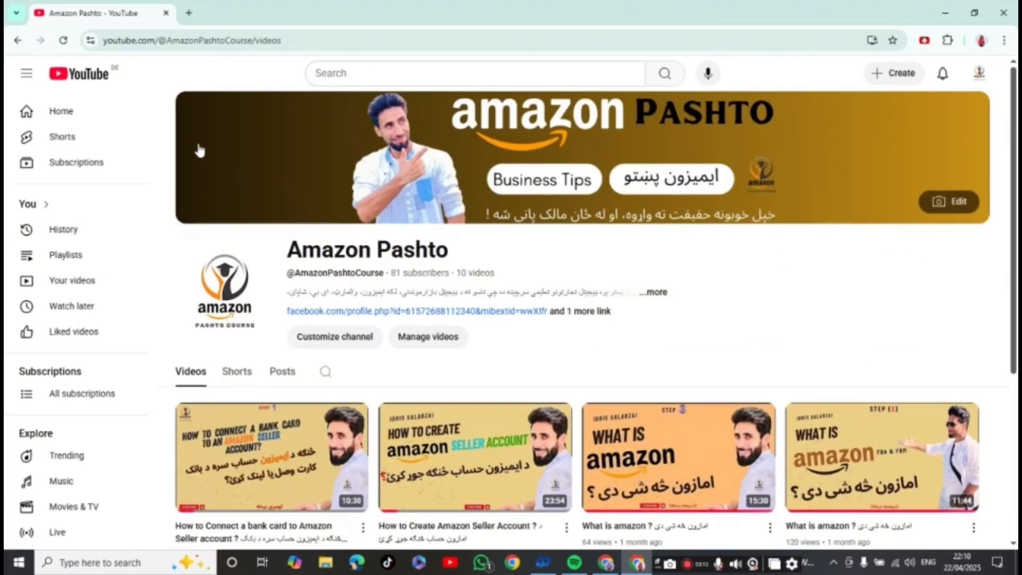
{"action": "left_click", "coordinate": [189, 12]}
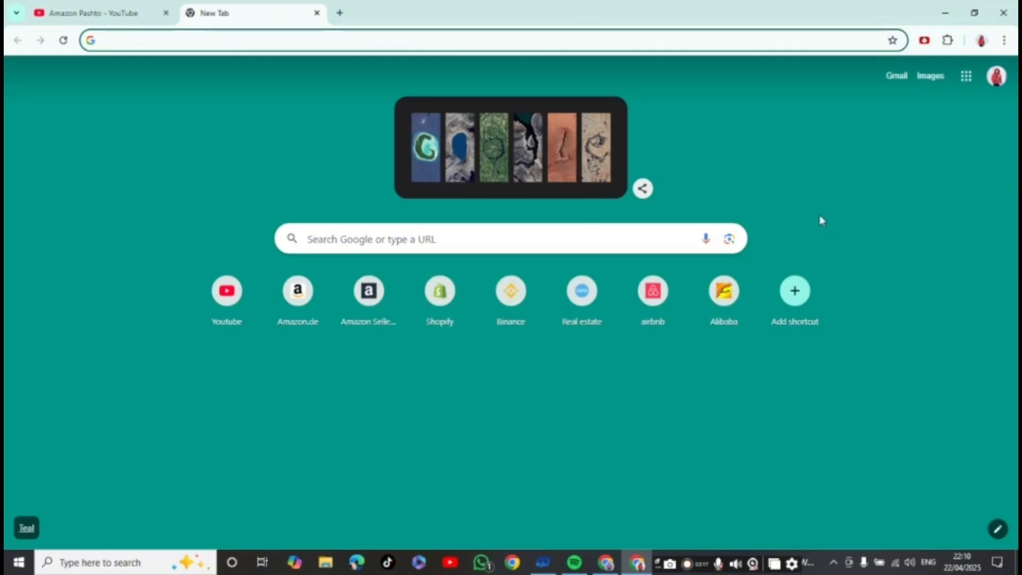
Step: Zoom the Google new tab page in to 150% from Chrome's menu
{"action": "left_click", "coordinate": [1005, 44]}
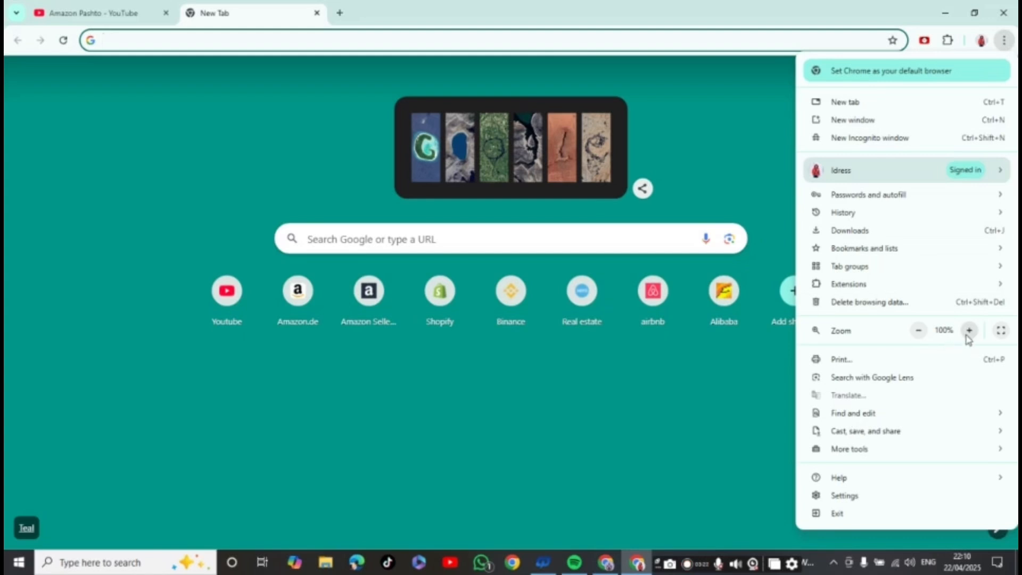
{"action": "left_click", "coordinate": [970, 331]}
{"action": "left_click", "coordinate": [969, 332]}
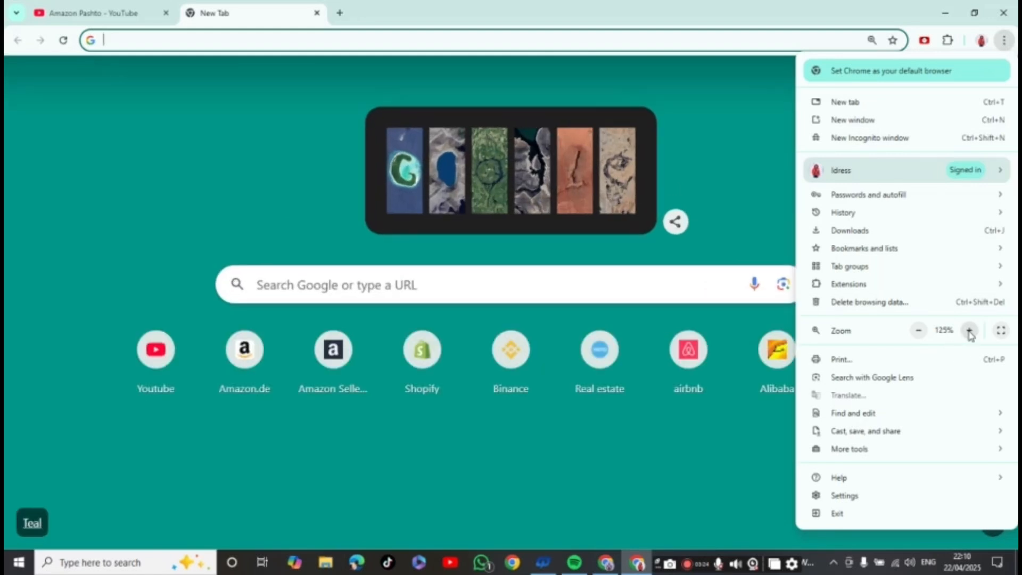
{"action": "left_click", "coordinate": [970, 331]}
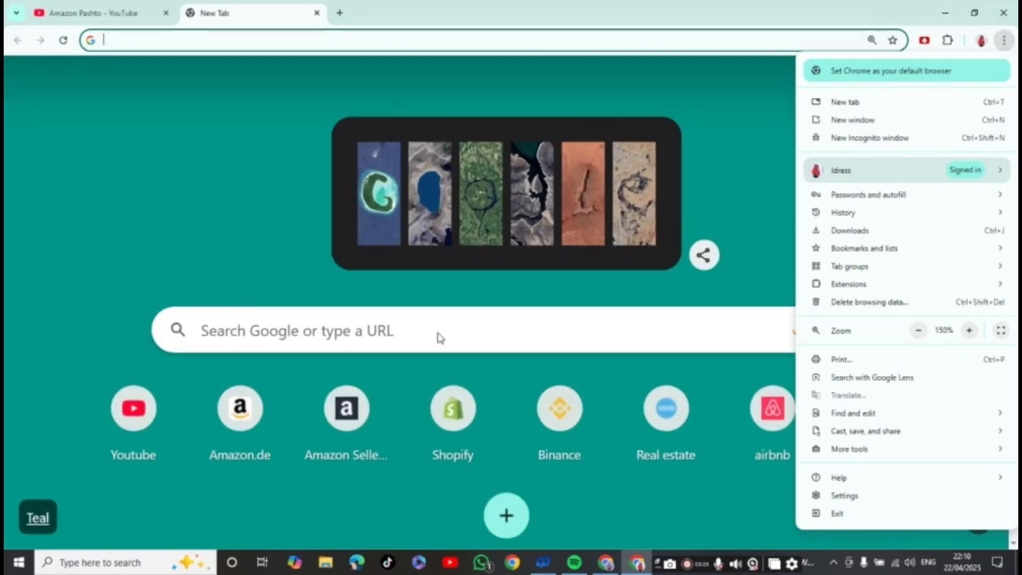
{"action": "left_click", "coordinate": [434, 333]}
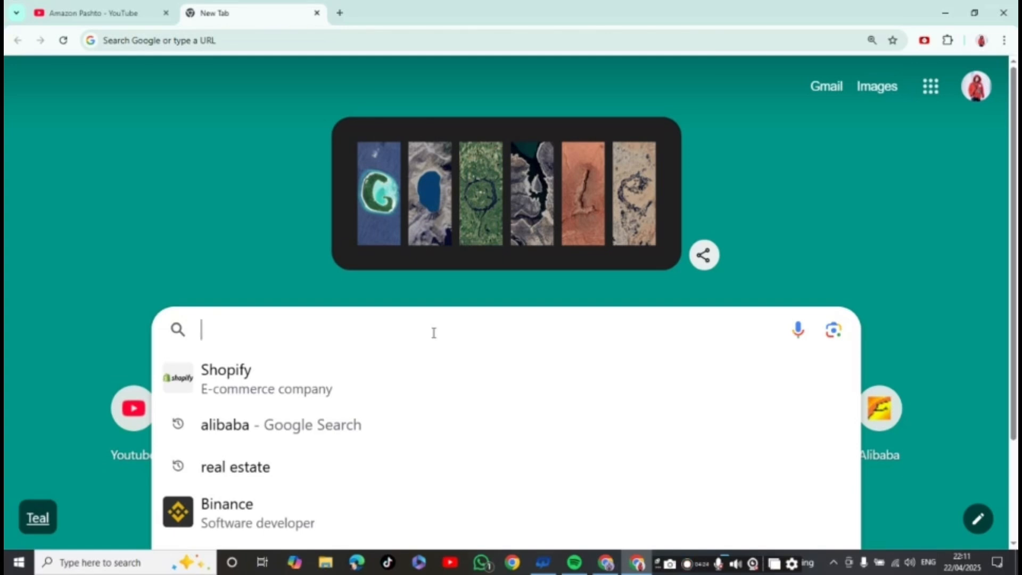
Step: Search Google for 'payoneer' and scroll down to the payoneer.com result
{"action": "type", "text": "pay"}
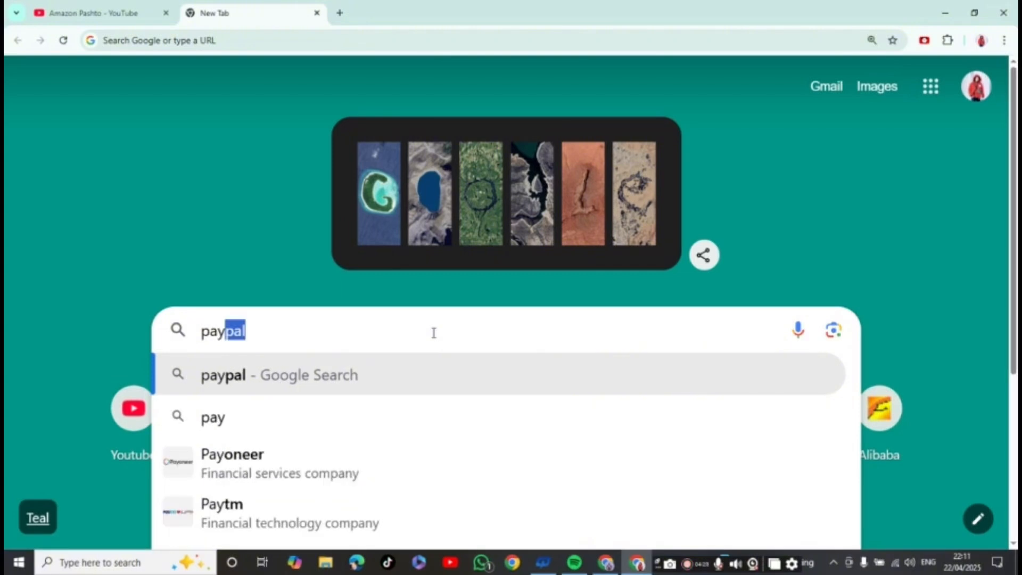
{"action": "type", "text": "oneer"}
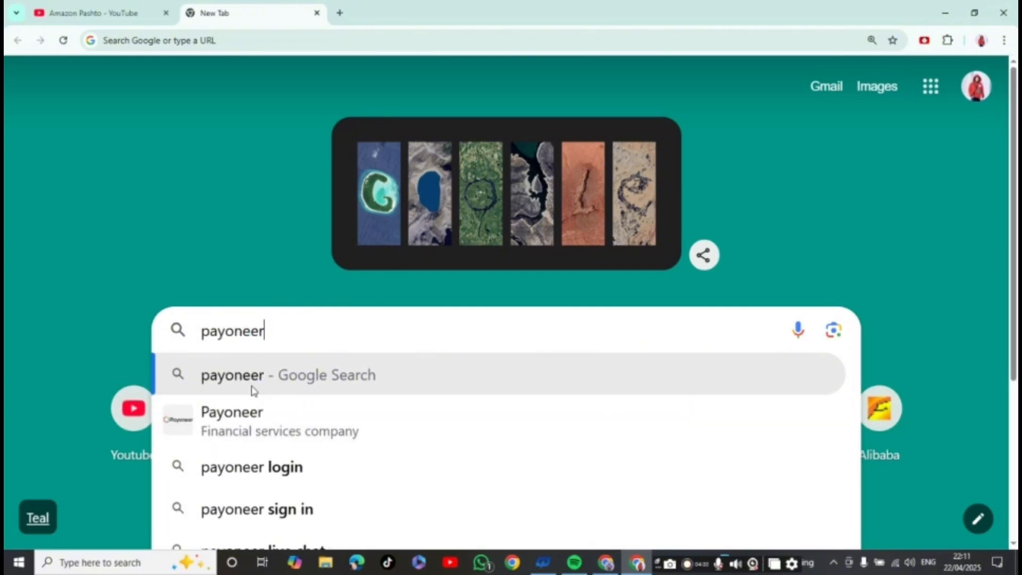
{"action": "left_click", "coordinate": [250, 426]}
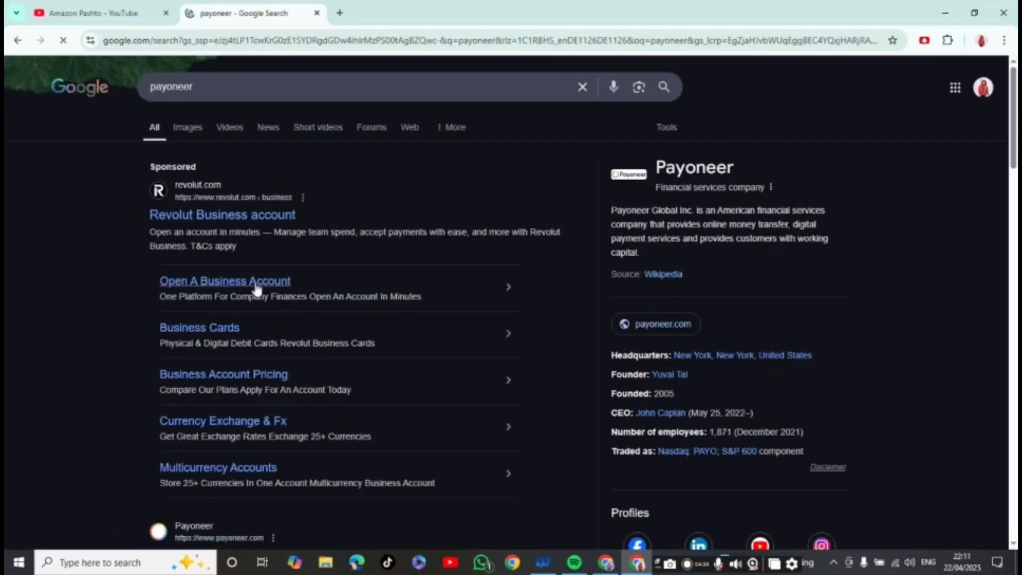
{"action": "scroll", "coordinate": [306, 337], "scroll_direction": "down", "scroll_amount": 6}
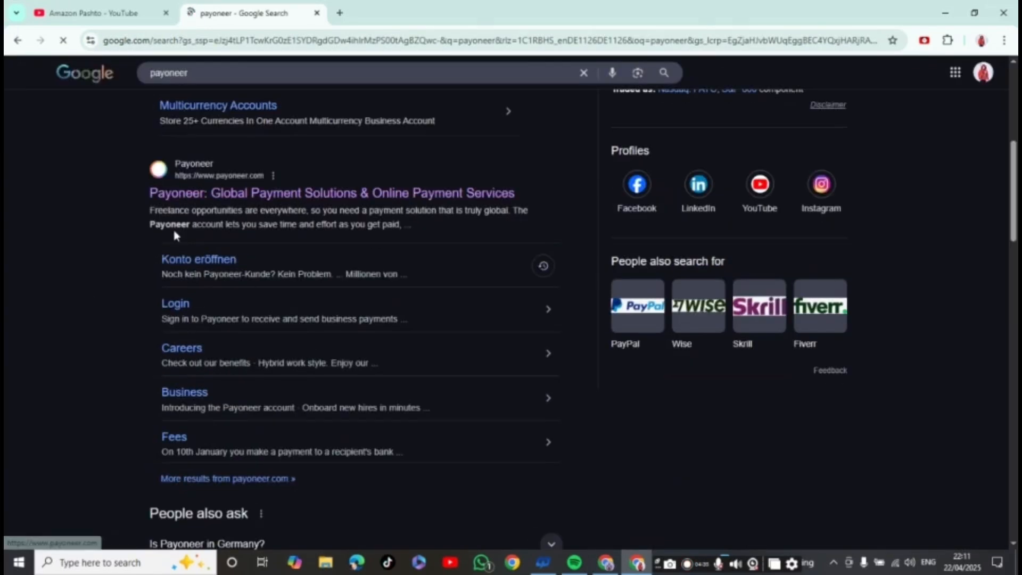
Step: Open the 'Payoneer: Global Payment Solutions' result to reach the account-type chooser
{"action": "left_click", "coordinate": [188, 195]}
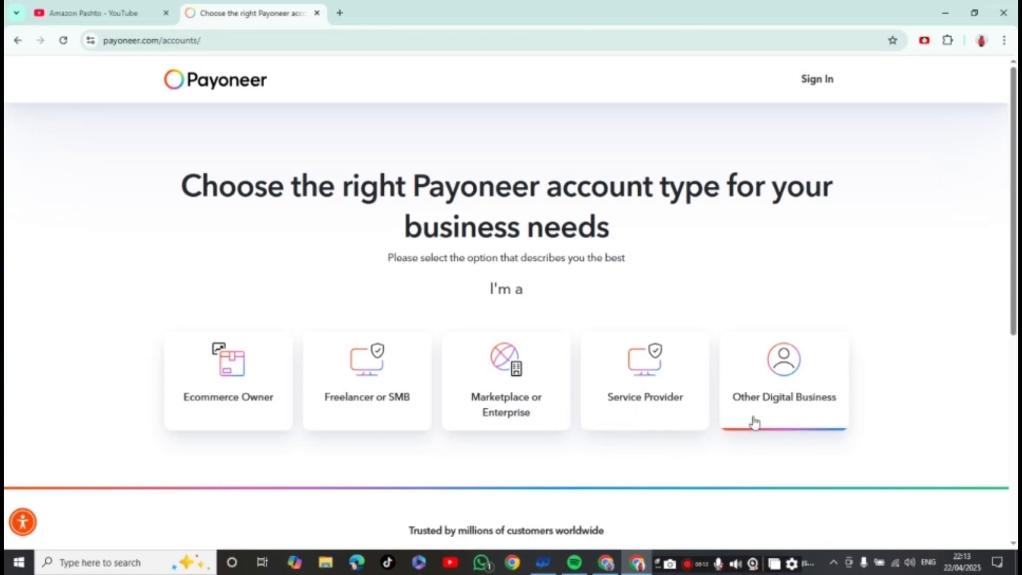
Step: Choose Ecommerce Owner, 'Get paid and make payments globally', 'Less than $5,000', then Register
{"action": "left_click", "coordinate": [238, 402]}
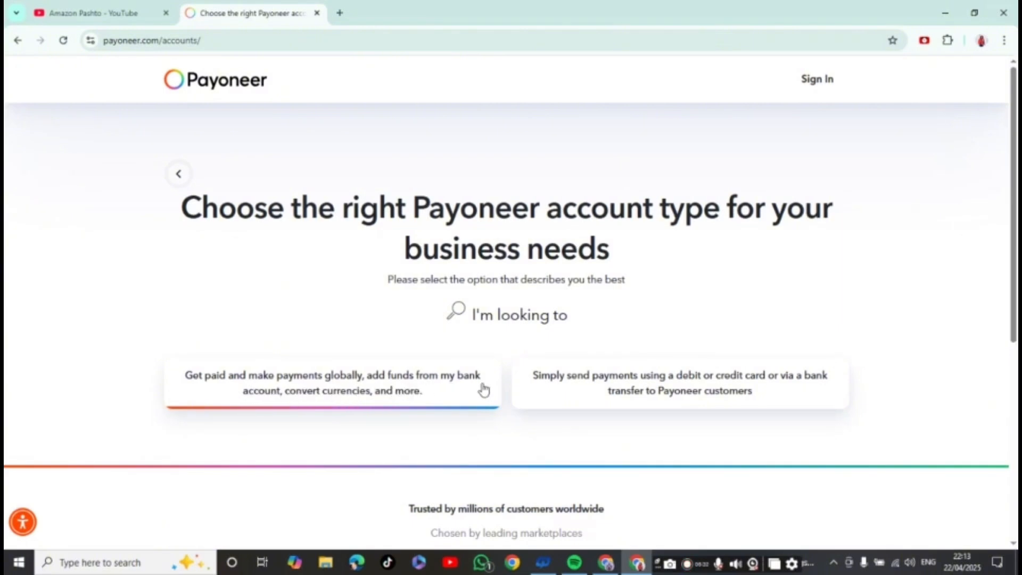
{"action": "left_click", "coordinate": [298, 394]}
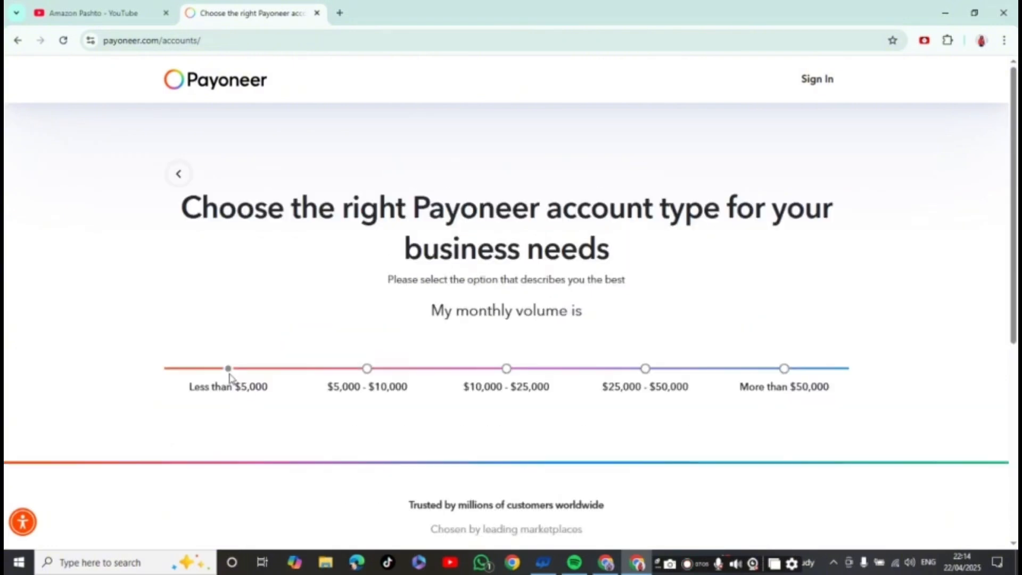
{"action": "left_click", "coordinate": [228, 370]}
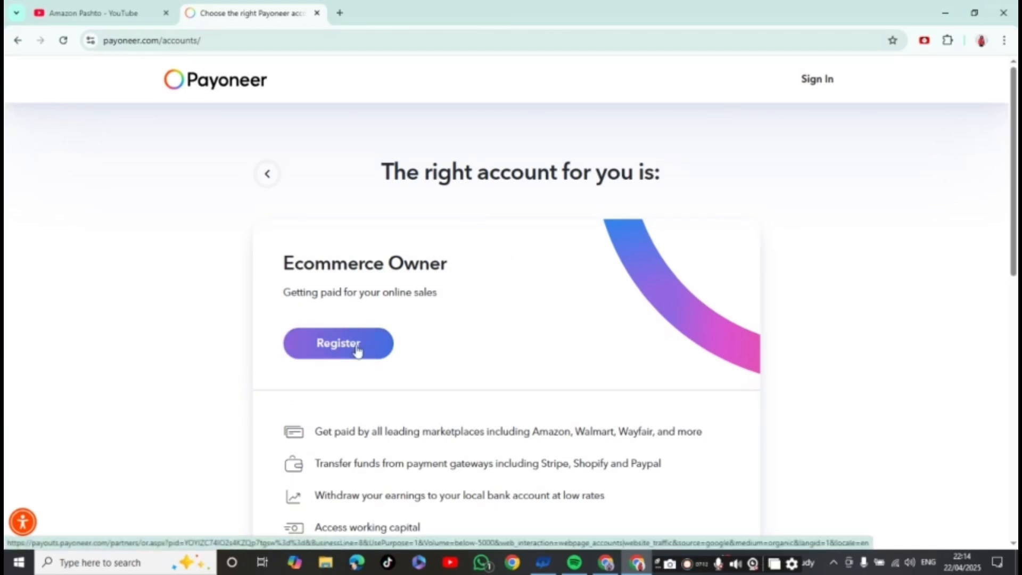
{"action": "left_click", "coordinate": [324, 350]}
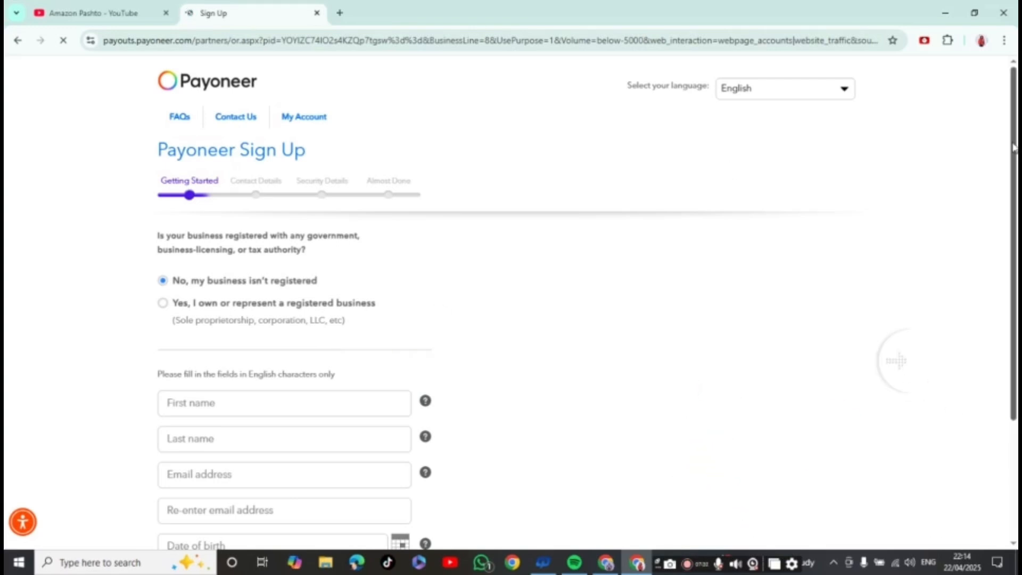
{"action": "left_click_drag", "start_coordinate": [1014, 148], "coordinate": [1011, 218]}
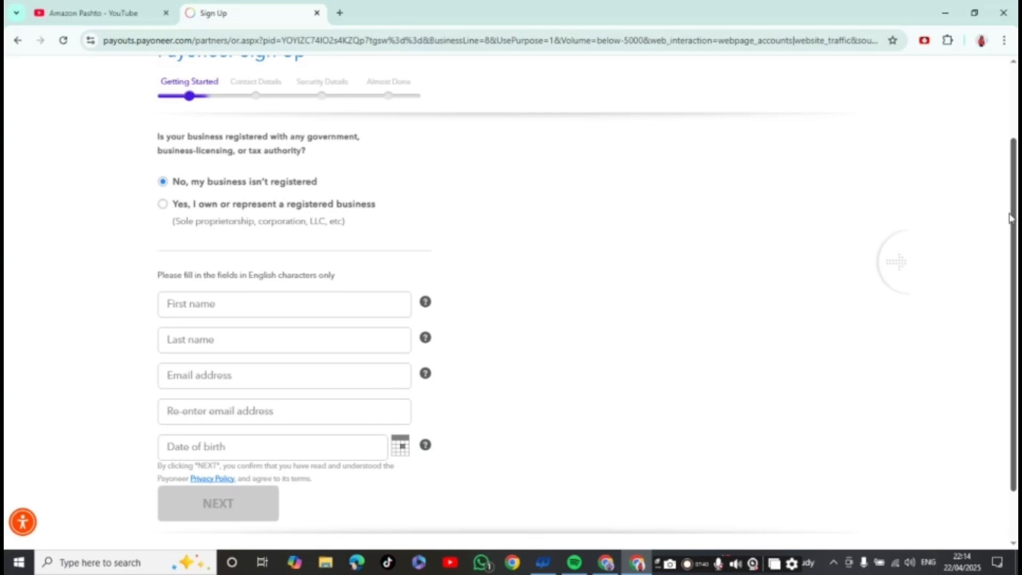
{"action": "left_click_drag", "start_coordinate": [1011, 218], "coordinate": [1013, 145]}
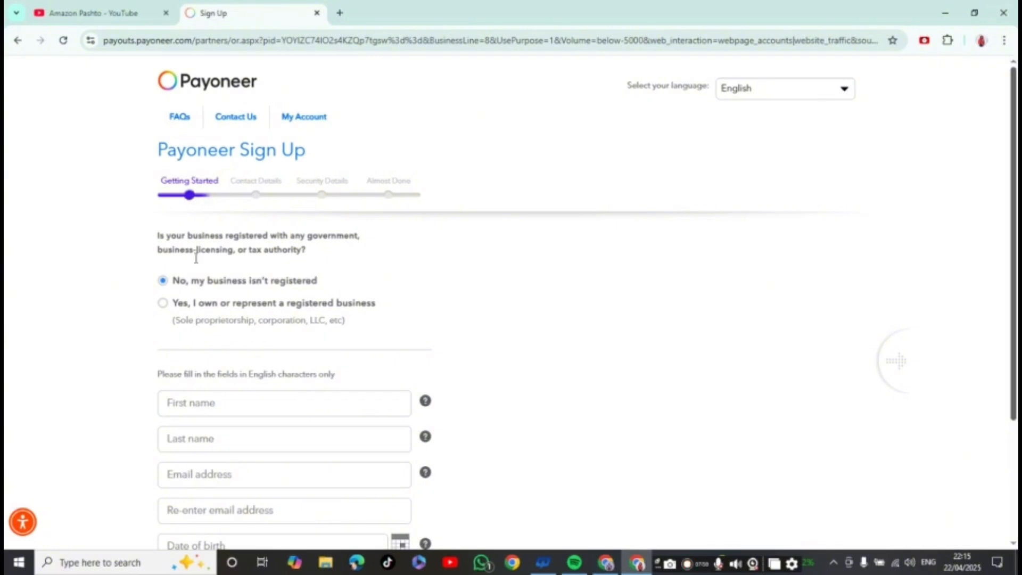
{"action": "scroll", "coordinate": [237, 428], "scroll_direction": "down", "scroll_amount": 3}
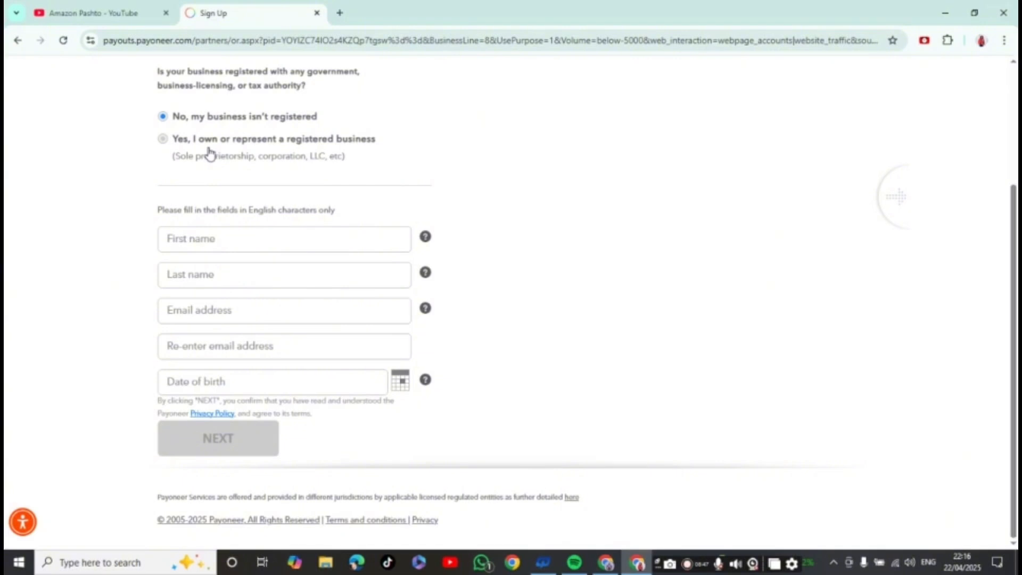
Step: Mark the business as not registered on the Sign Up form
{"action": "left_click", "coordinate": [163, 139]}
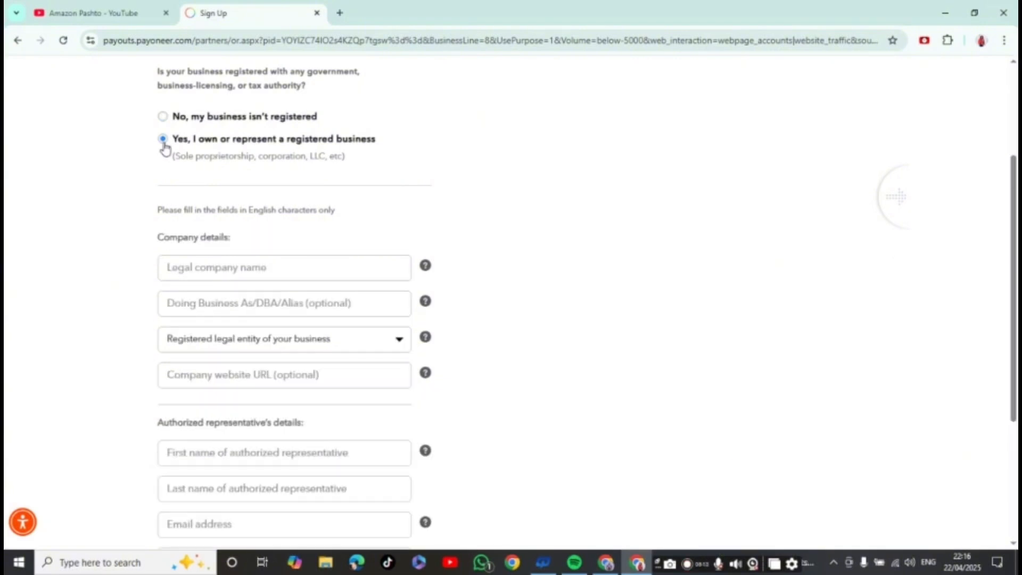
{"action": "left_click", "coordinate": [163, 117]}
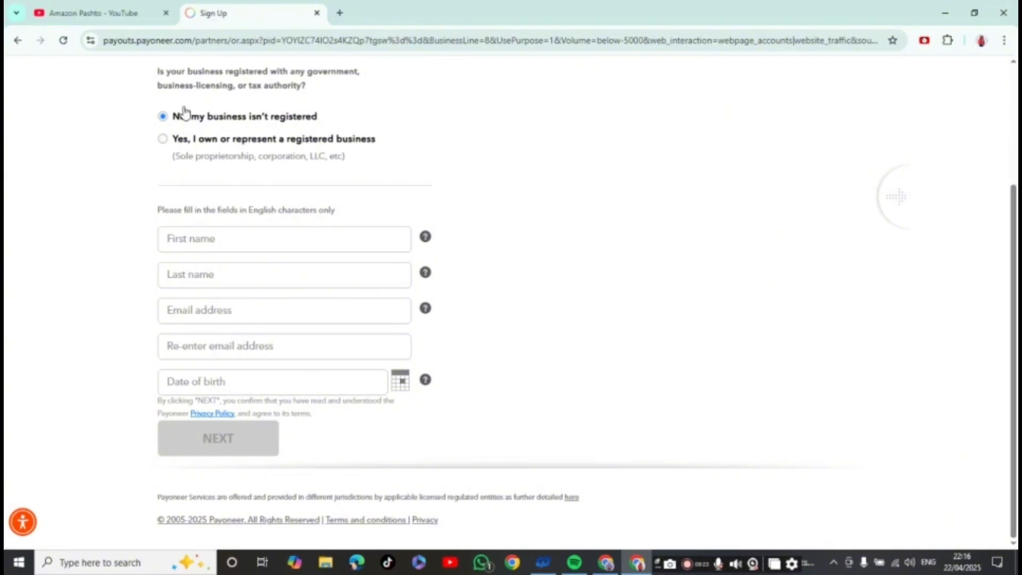
{"action": "left_click", "coordinate": [198, 132]}
{"action": "left_click", "coordinate": [163, 119]}
Step: Enter the applicant's first name and last name
{"action": "left_click", "coordinate": [221, 239]}
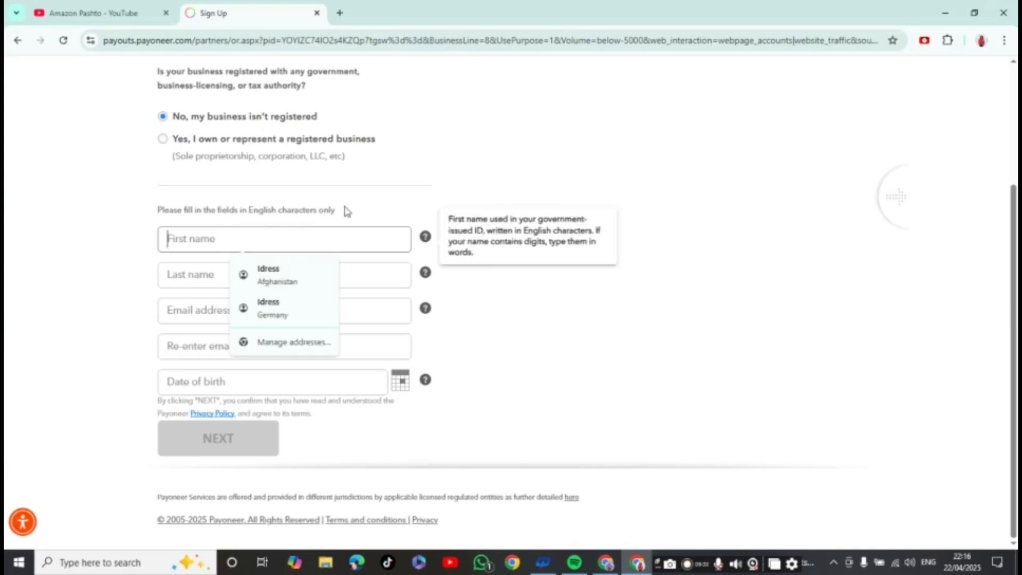
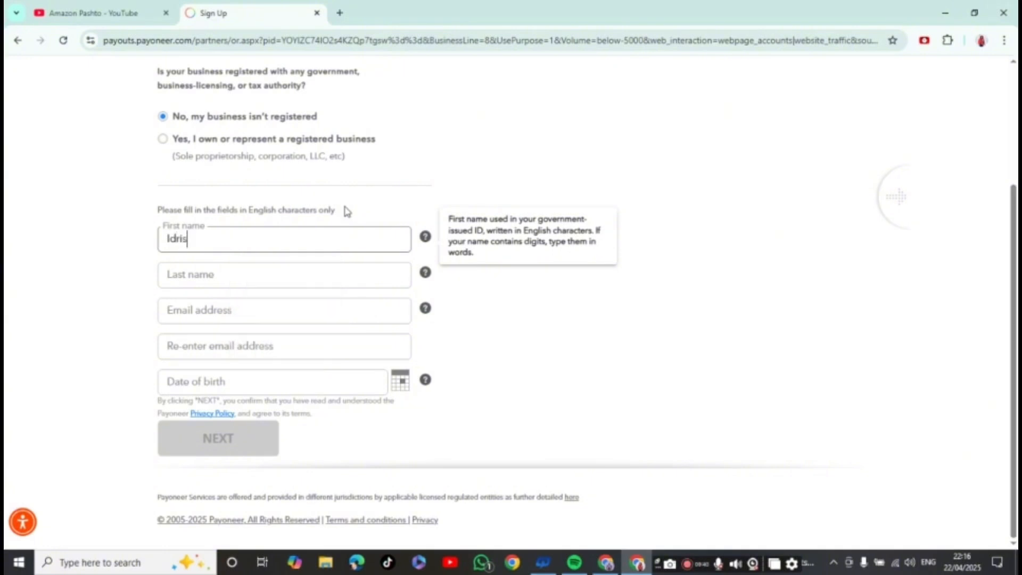
{"action": "left_click", "coordinate": [312, 273]}
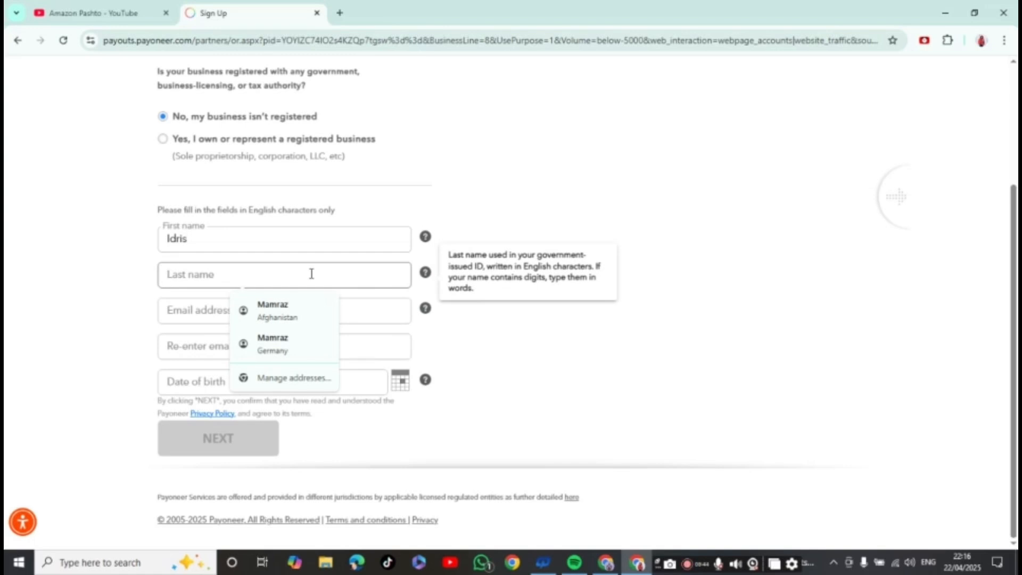
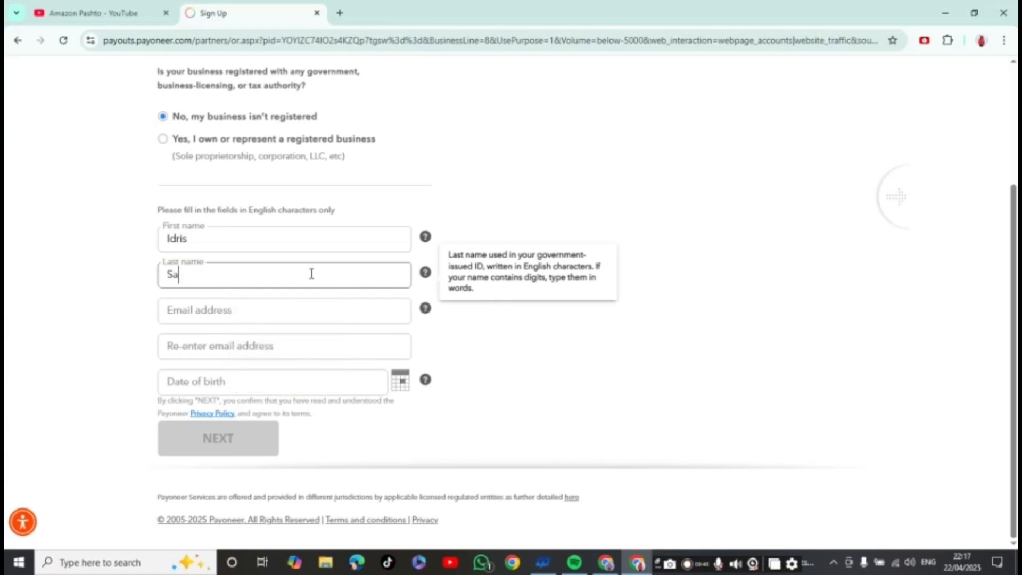
Step: Enter the applicant's e-mail address and paste it into the Re-enter email field
{"action": "left_click", "coordinate": [293, 314]}
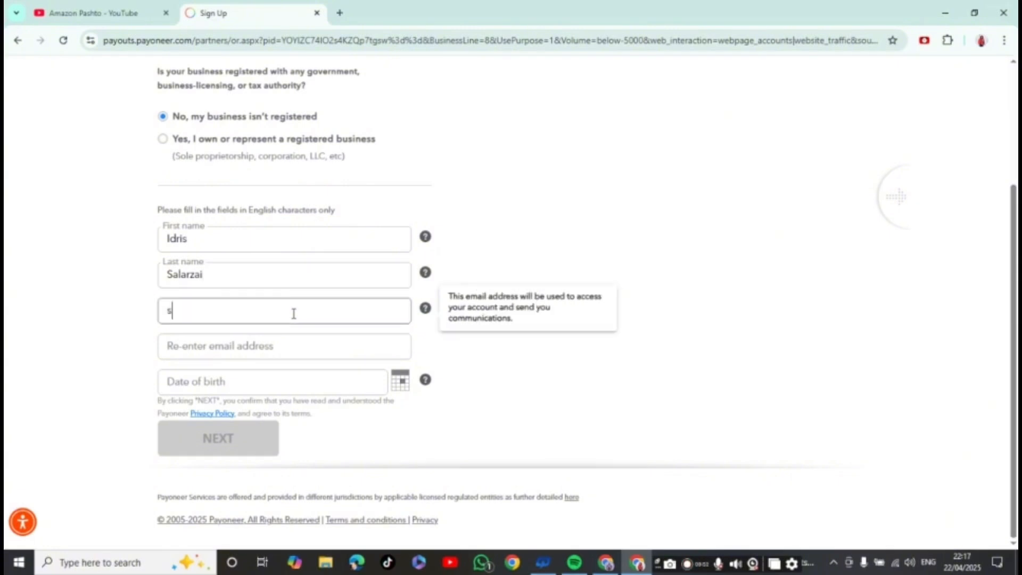
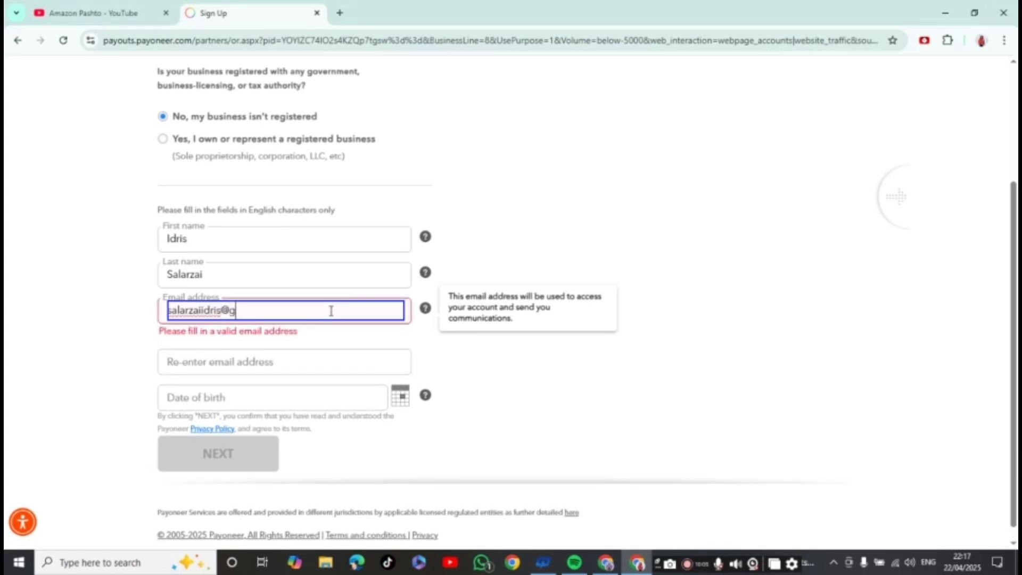
{"action": "double_click", "coordinate": [231, 311]}
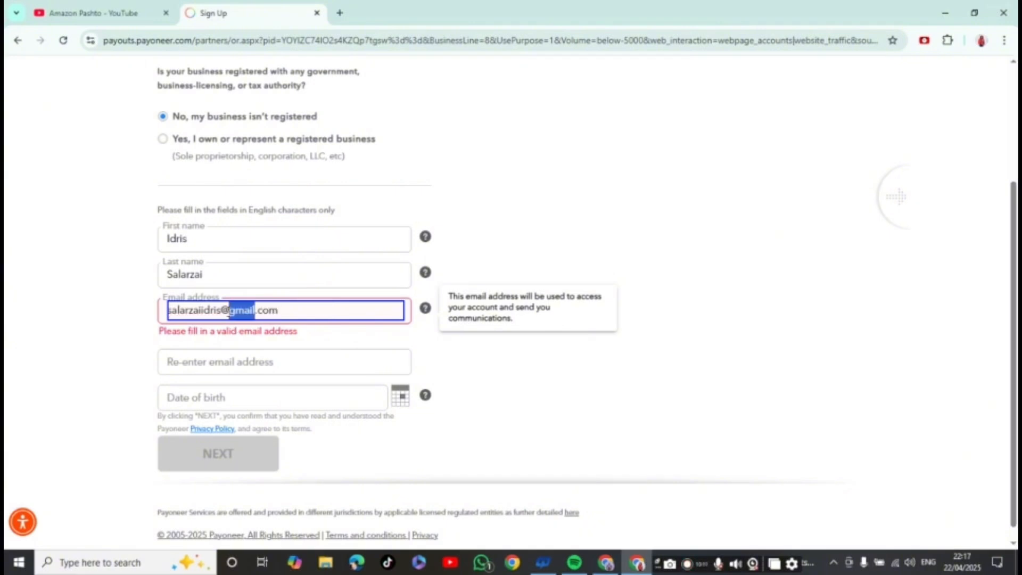
{"action": "key", "text": "ctrl+a"}
{"action": "key", "text": "ctrl+c"}
{"action": "key", "text": "Tab"}
{"action": "key", "text": "ctrl+v"}
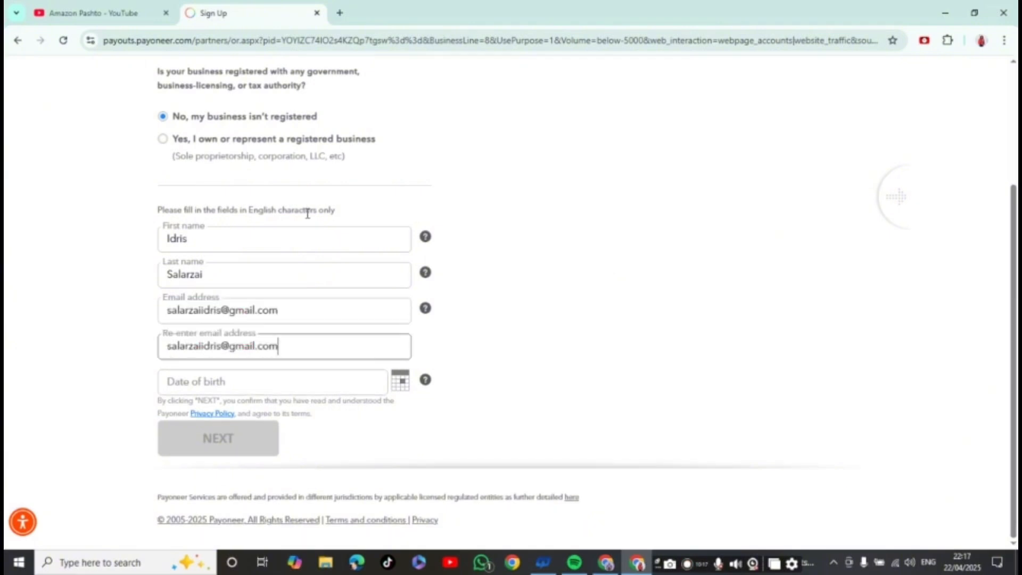
{"action": "left_click", "coordinate": [294, 387]}
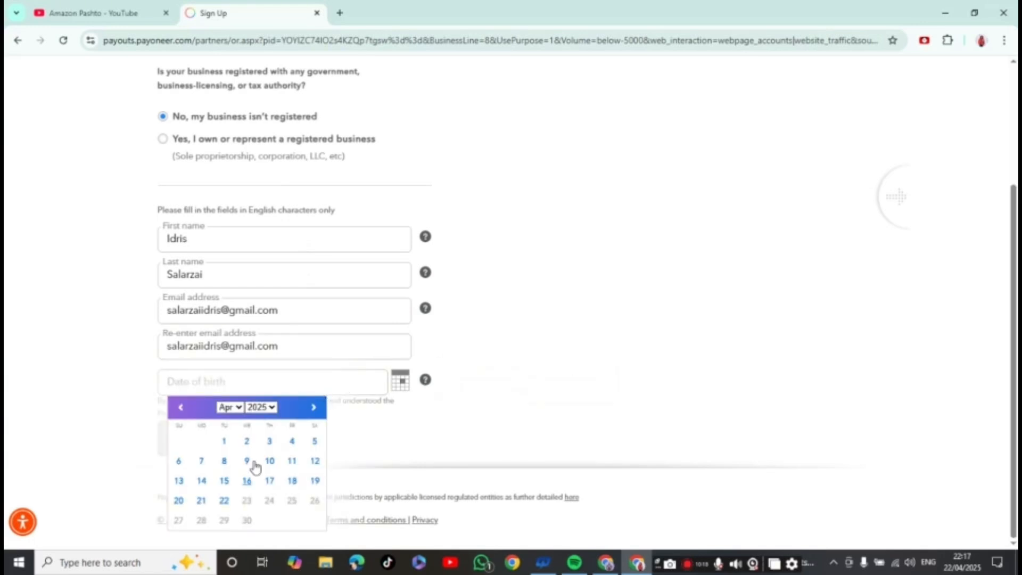
{"action": "left_click", "coordinate": [245, 441]}
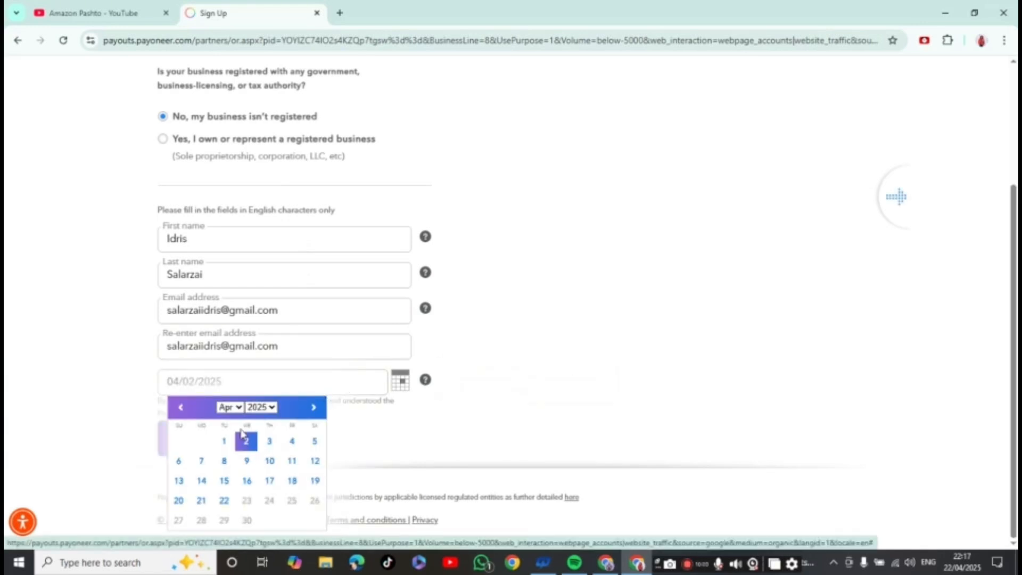
{"action": "left_click", "coordinate": [236, 385]}
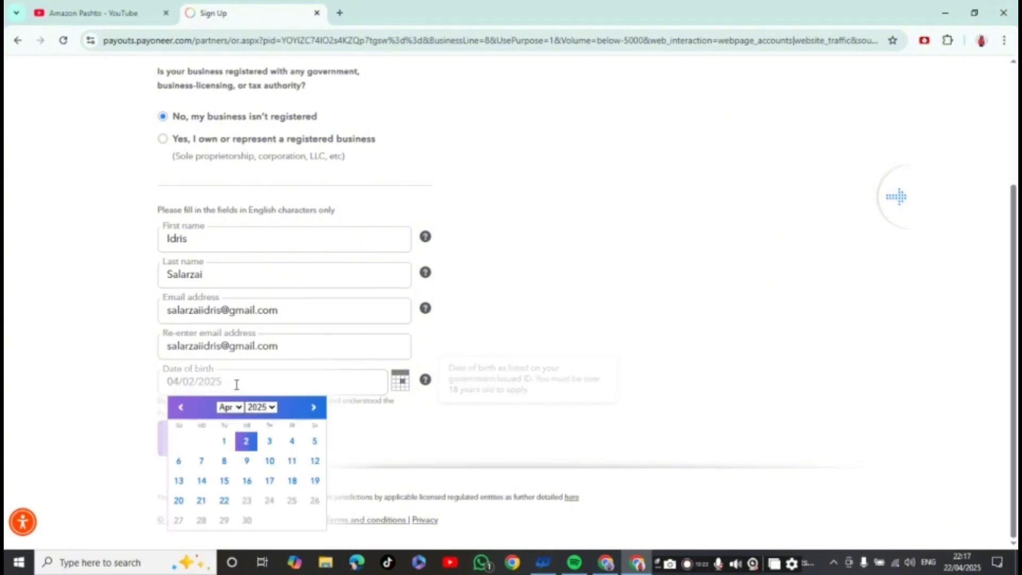
{"action": "left_click", "coordinate": [271, 409]}
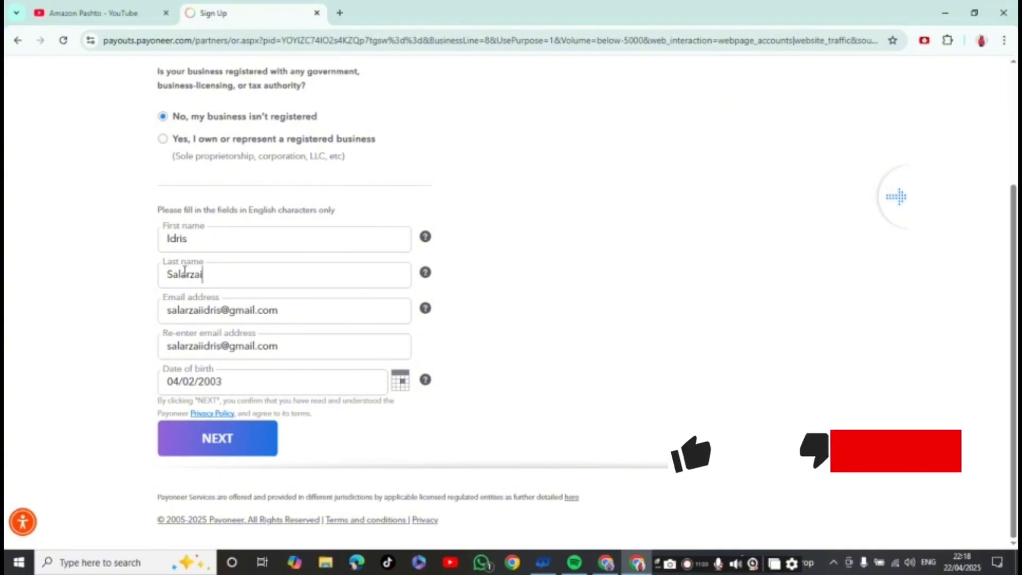
{"action": "left_click_drag", "start_coordinate": [214, 276], "coordinate": [160, 277]}
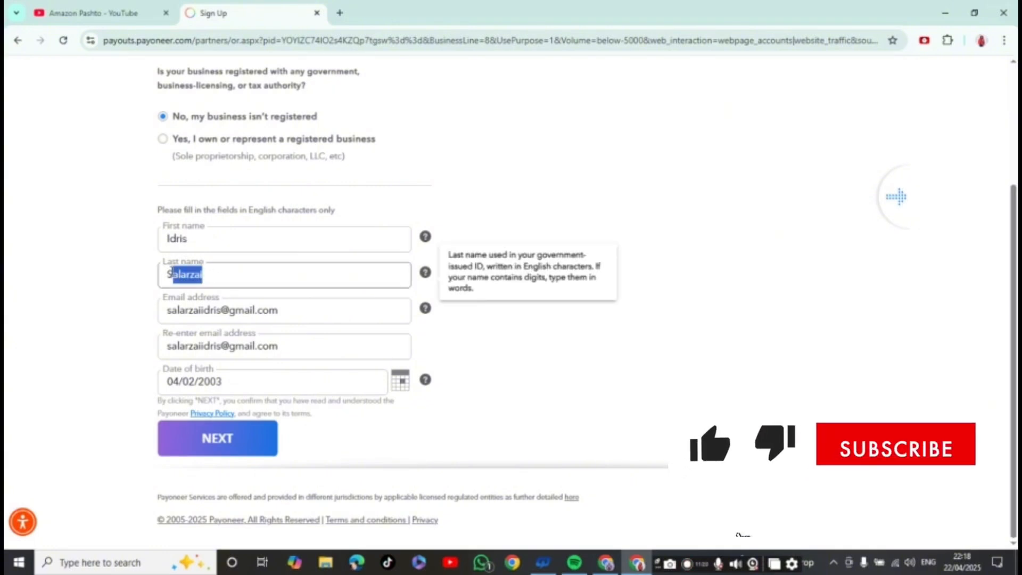
{"action": "triple_click", "coordinate": [193, 313]}
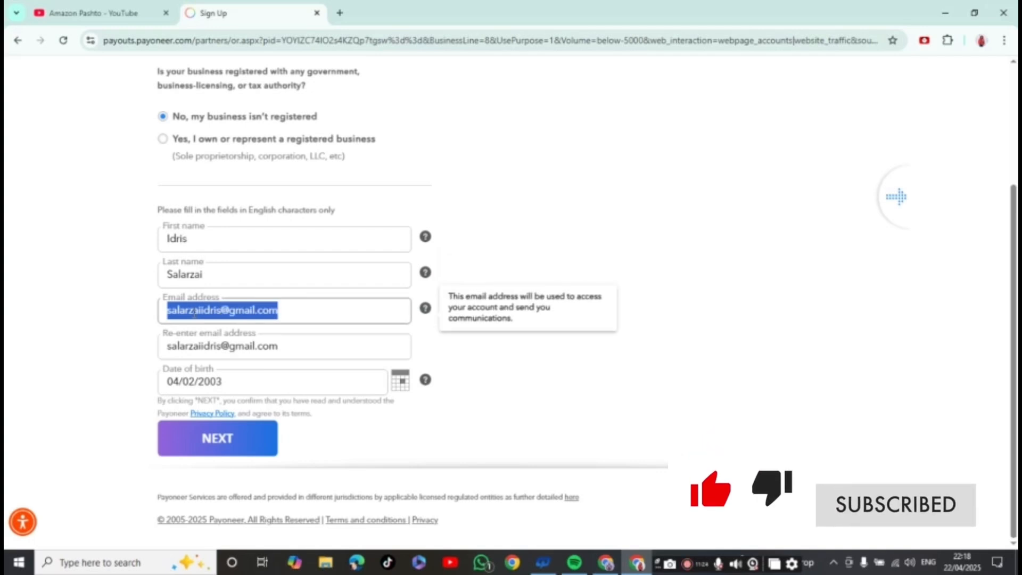
{"action": "triple_click", "coordinate": [197, 349]}
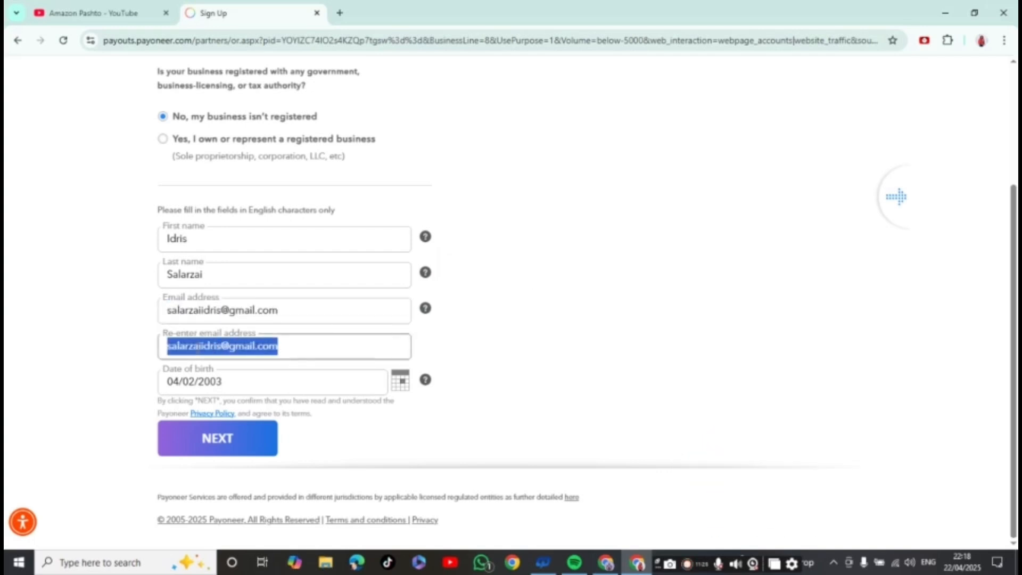
{"action": "double_click", "coordinate": [203, 385]}
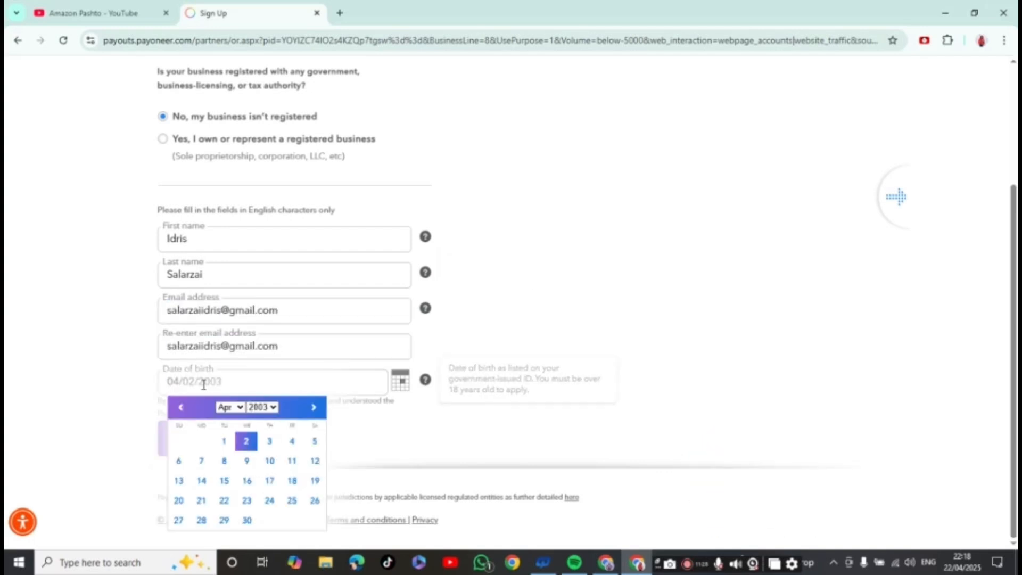
{"action": "left_click", "coordinate": [99, 353]}
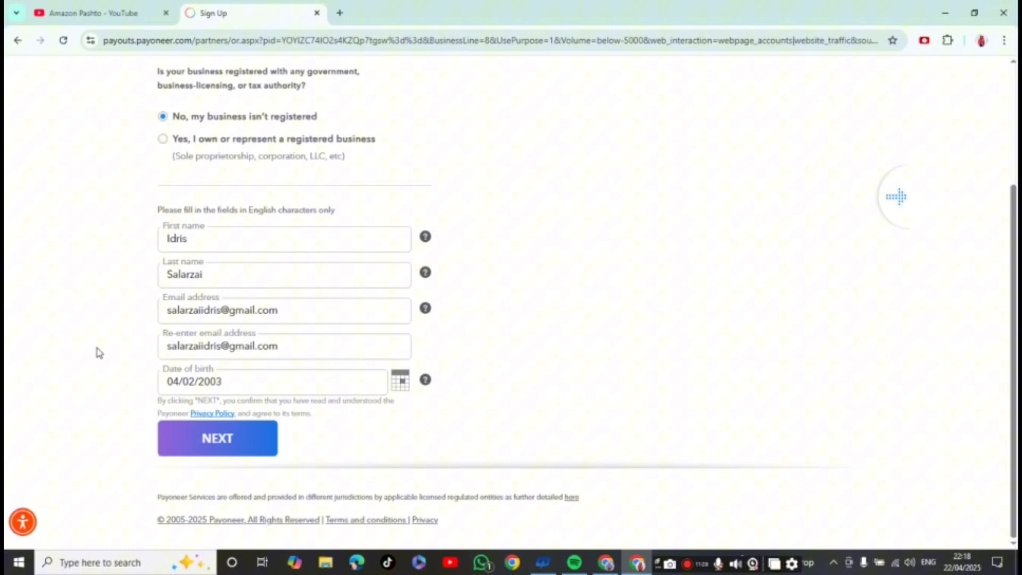
Step: Continue to Contact Details and fill the address from the Bahnhof Hochst, Frankfurt am Main suggestion
{"action": "left_click", "coordinate": [224, 444]}
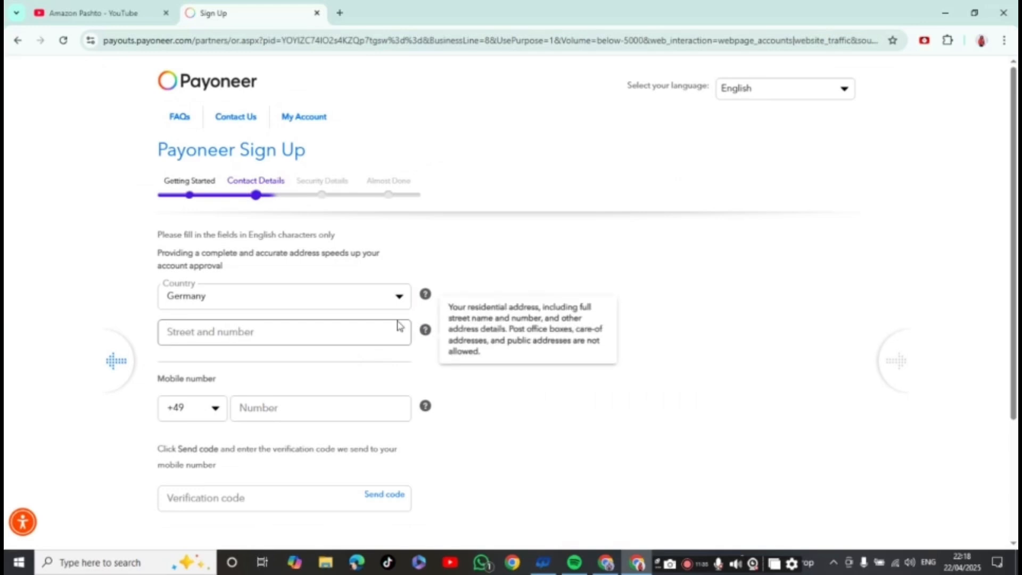
{"action": "left_click", "coordinate": [236, 327]}
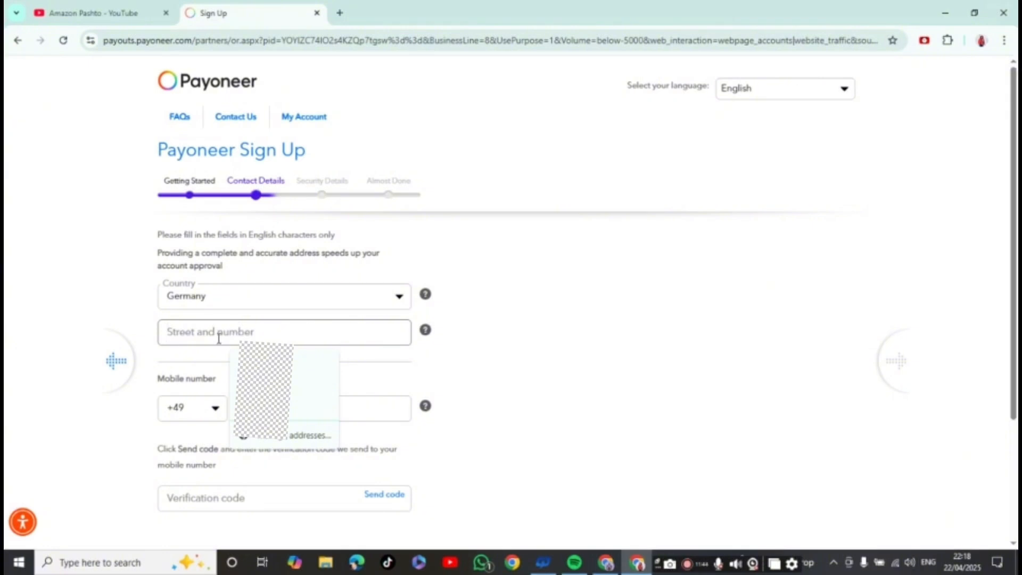
{"action": "type", "text": "b"}
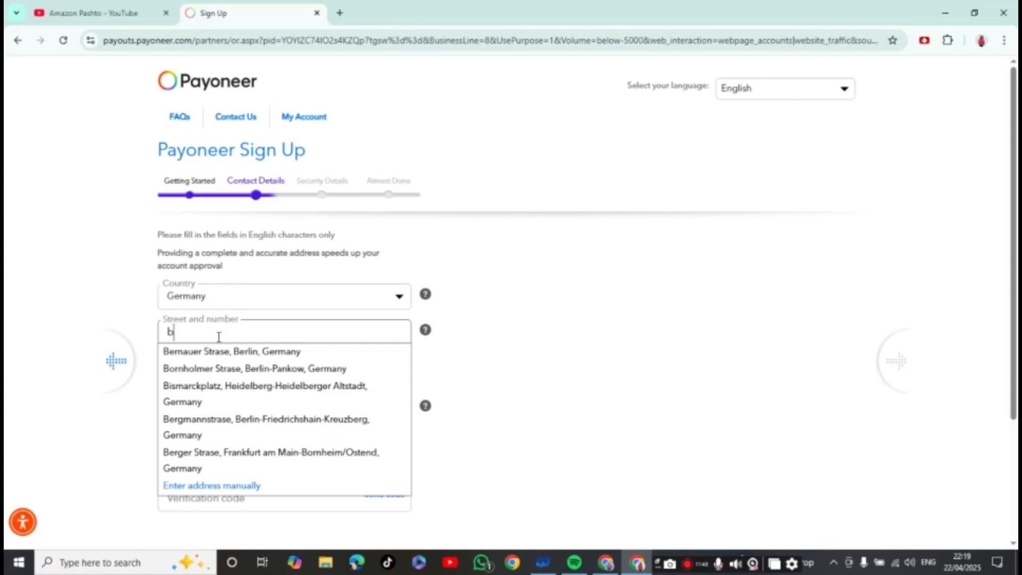
{"action": "type", "text": "h"}
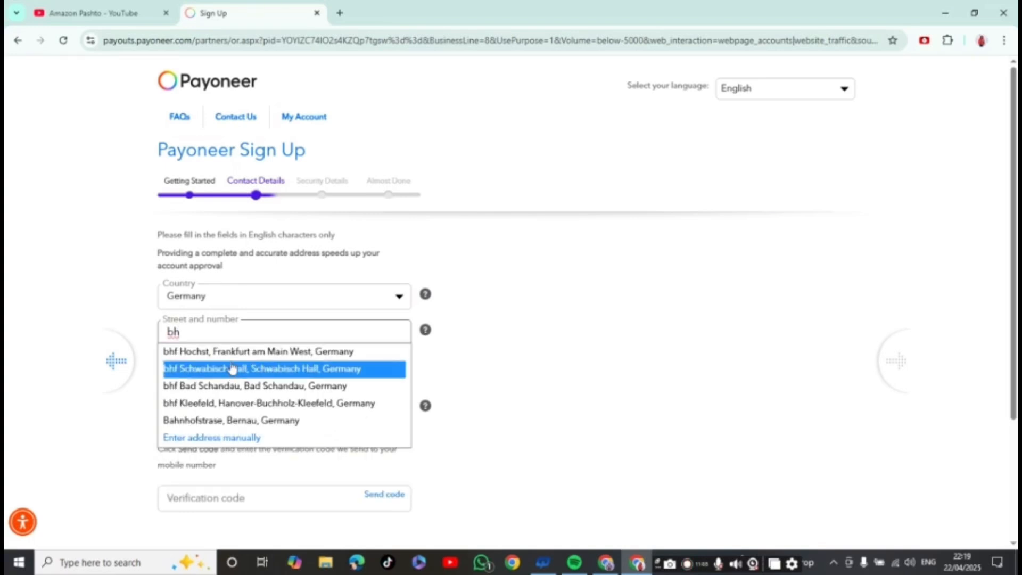
{"action": "left_click", "coordinate": [232, 353]}
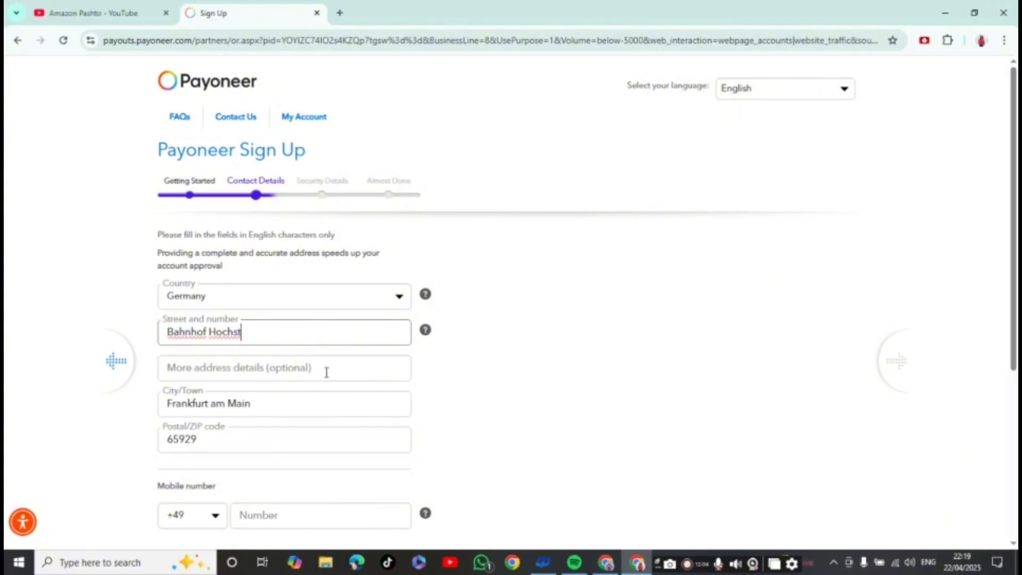
{"action": "left_click", "coordinate": [308, 367]}
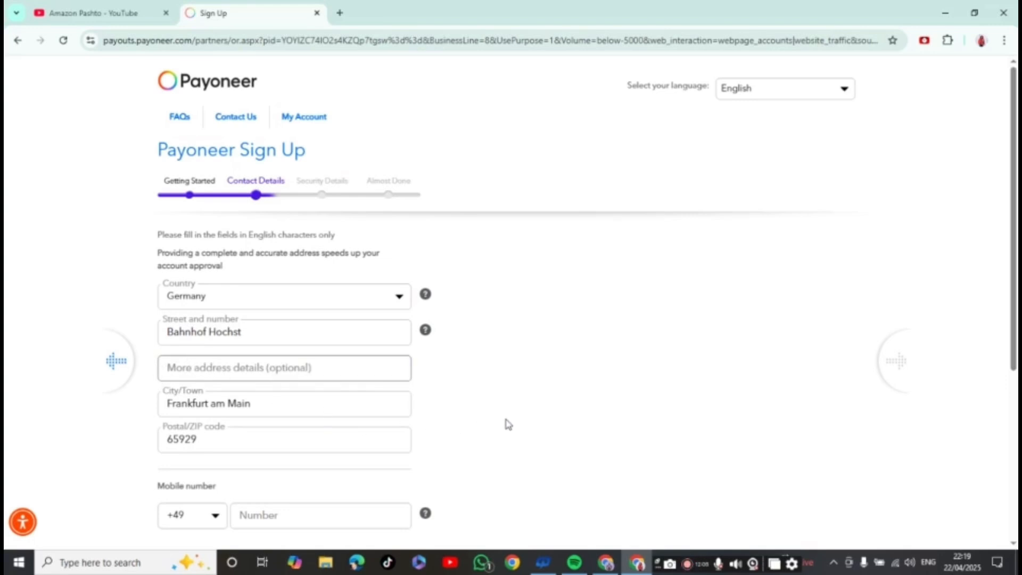
Step: Enter the mobile number, verify it with the SMS code, and continue to Security Details
{"action": "scroll", "coordinate": [319, 378], "scroll_direction": "down", "scroll_amount": 5}
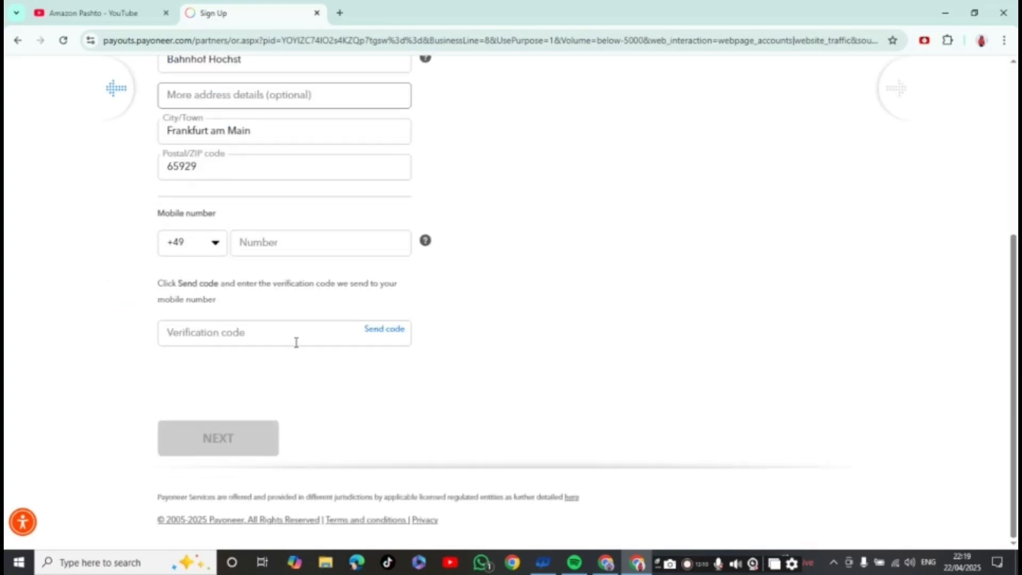
{"action": "scroll", "coordinate": [298, 341], "scroll_direction": "up", "scroll_amount": 5}
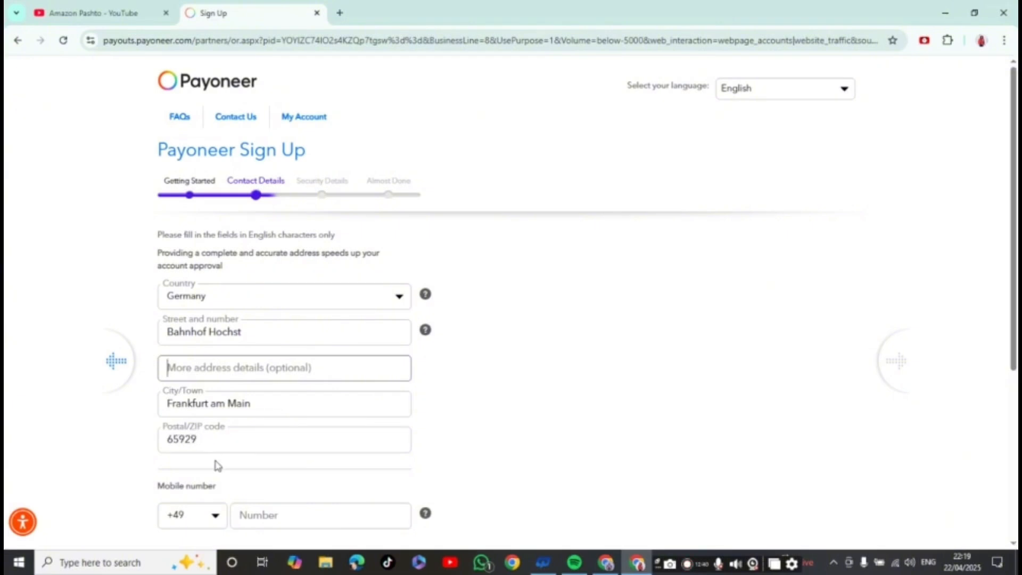
{"action": "scroll", "coordinate": [234, 458], "scroll_direction": "down", "scroll_amount": 5}
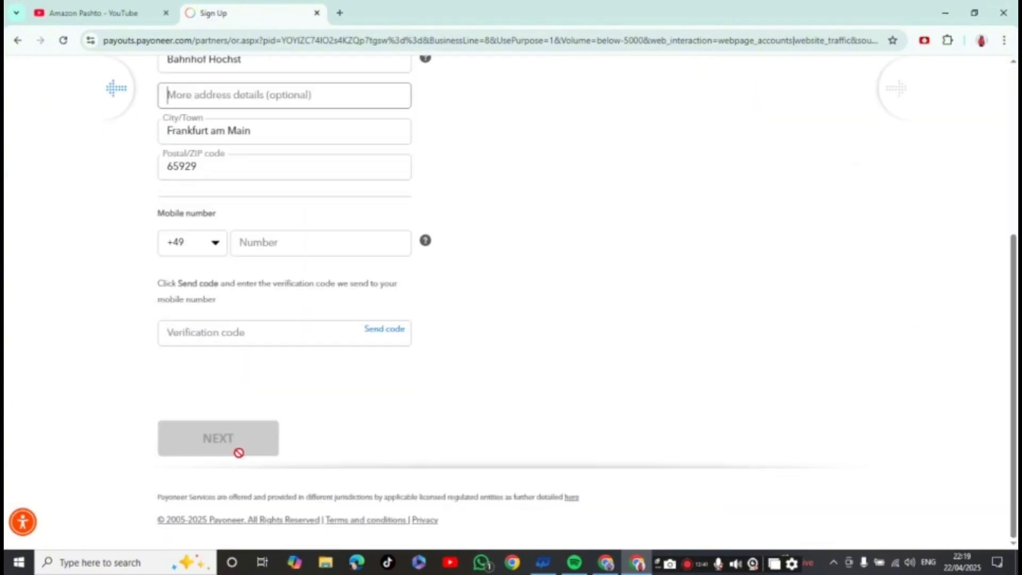
{"action": "left_click", "coordinate": [309, 244]}
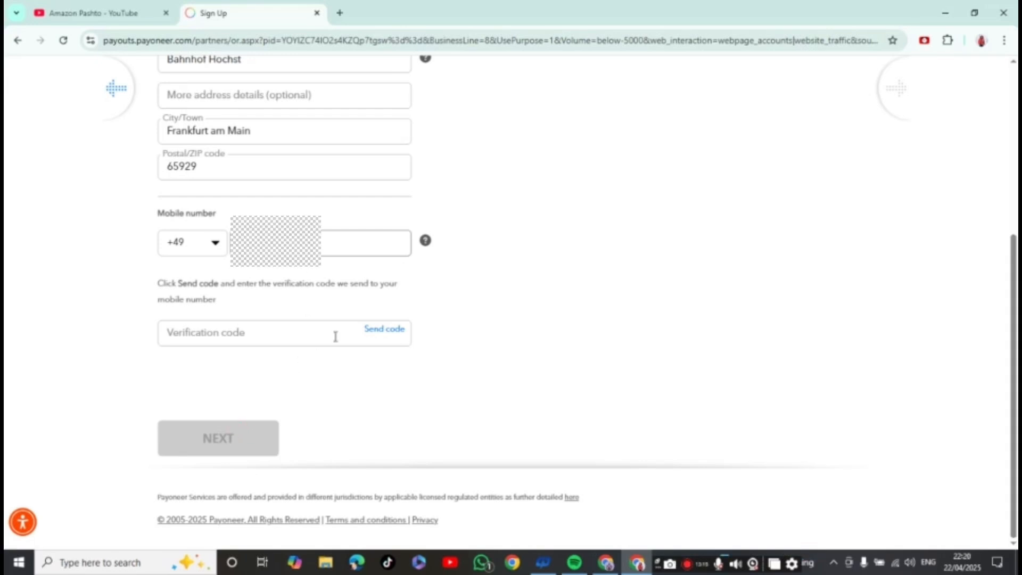
{"action": "left_click", "coordinate": [377, 334]}
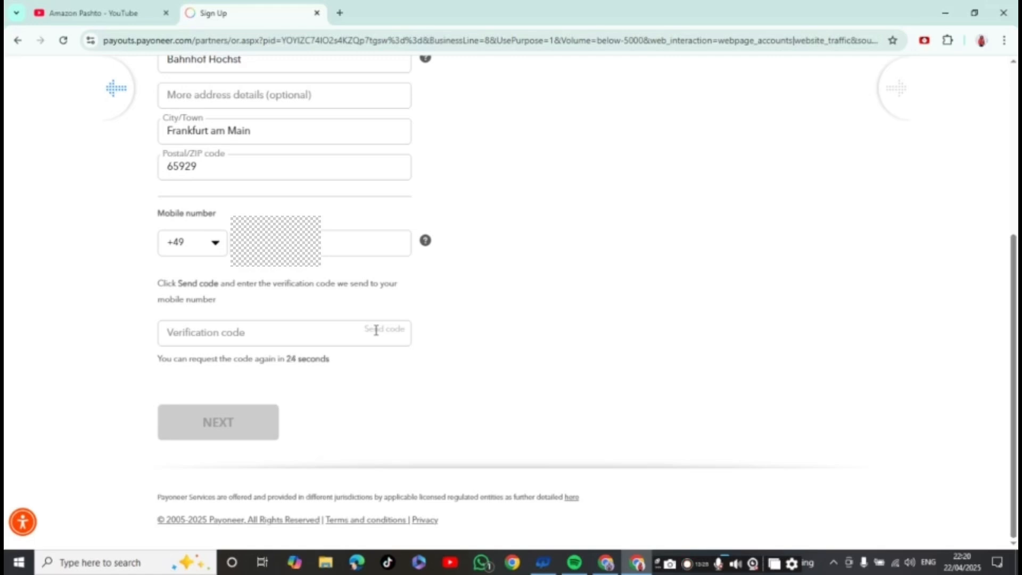
{"action": "left_click", "coordinate": [321, 340]}
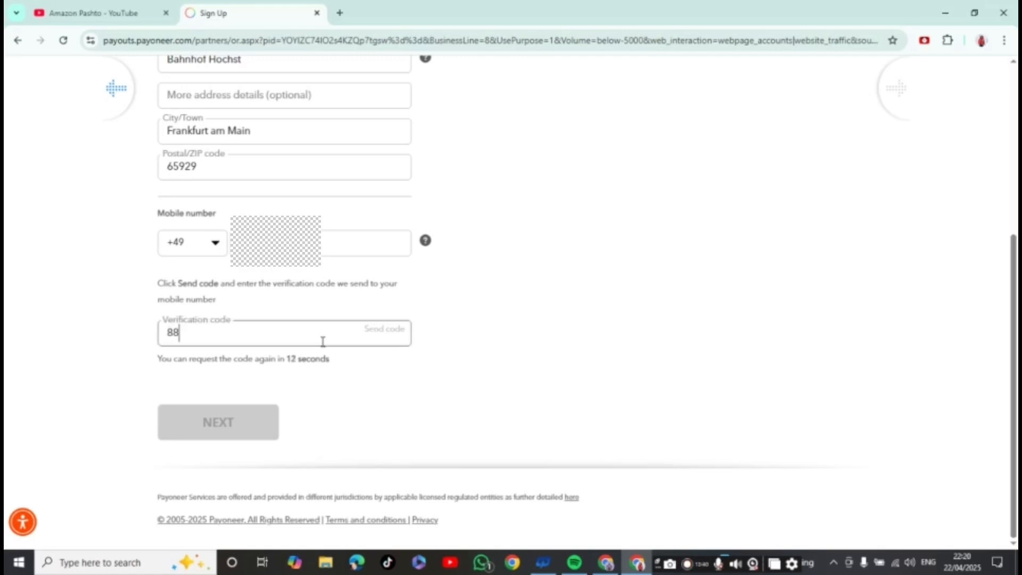
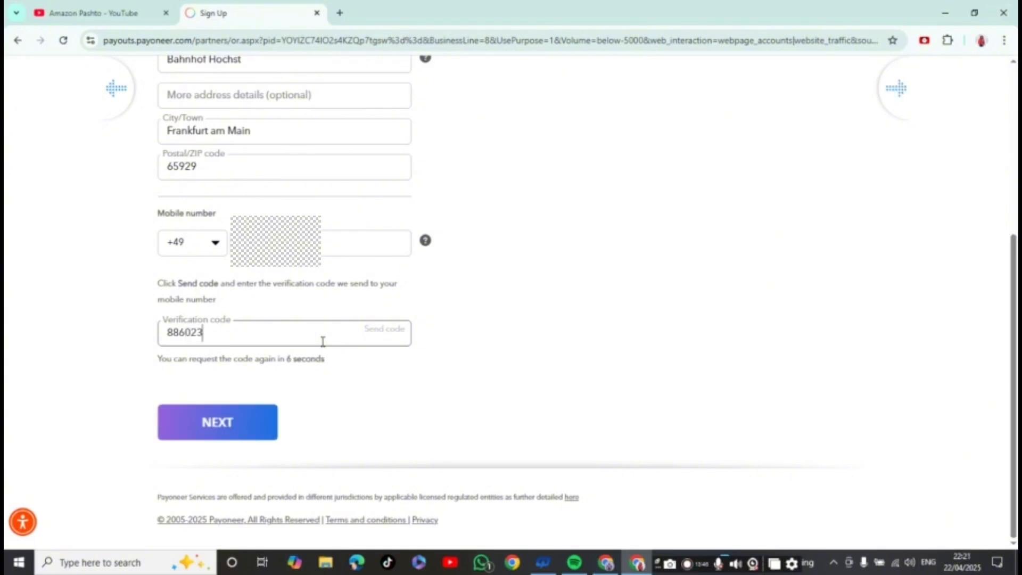
{"action": "left_click", "coordinate": [215, 435]}
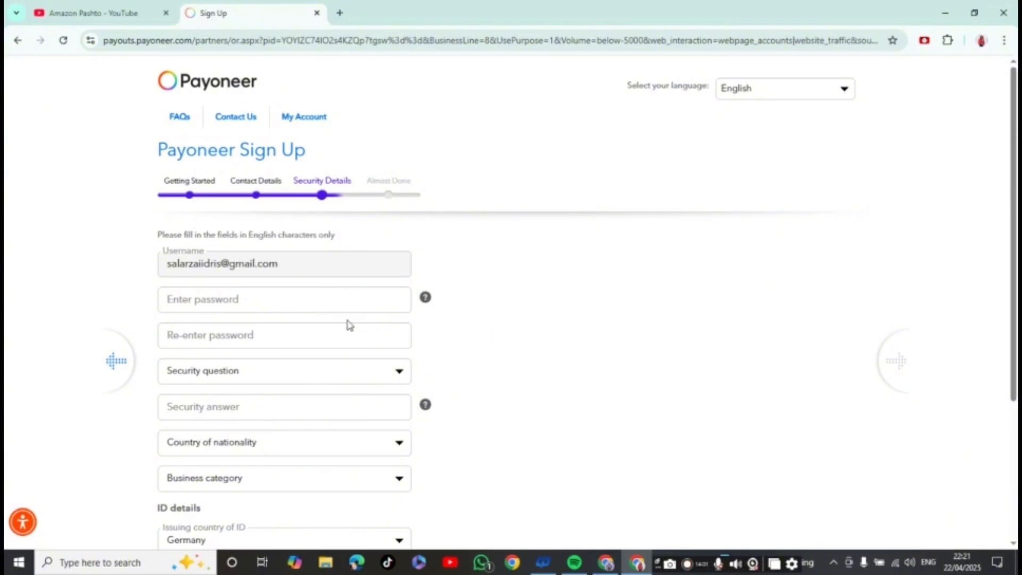
Step: Decline Chrome's suggested password and type a custom account password instead
{"action": "left_click", "coordinate": [248, 299]}
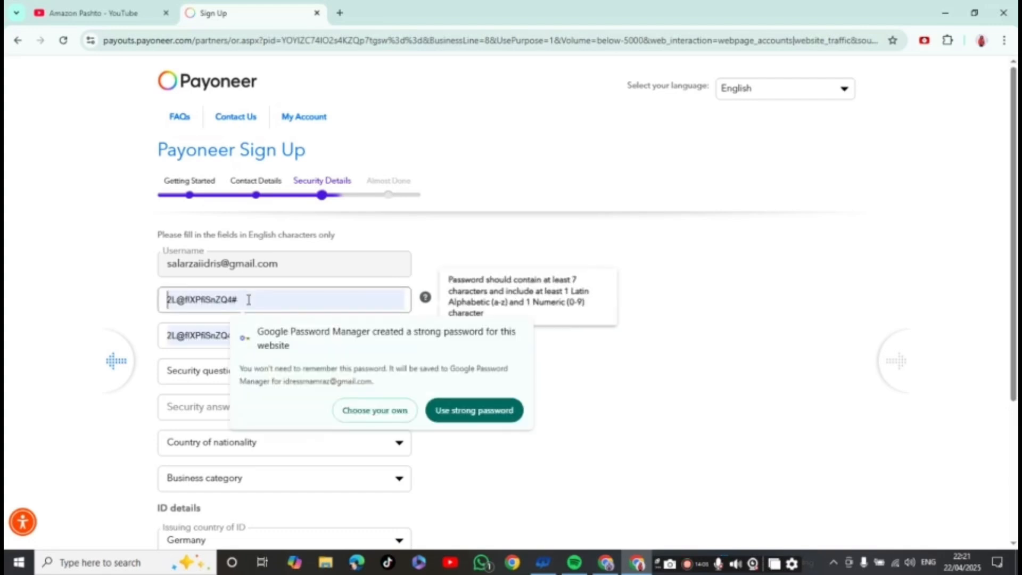
{"action": "left_click", "coordinate": [729, 381]}
{"action": "left_click", "coordinate": [325, 299]}
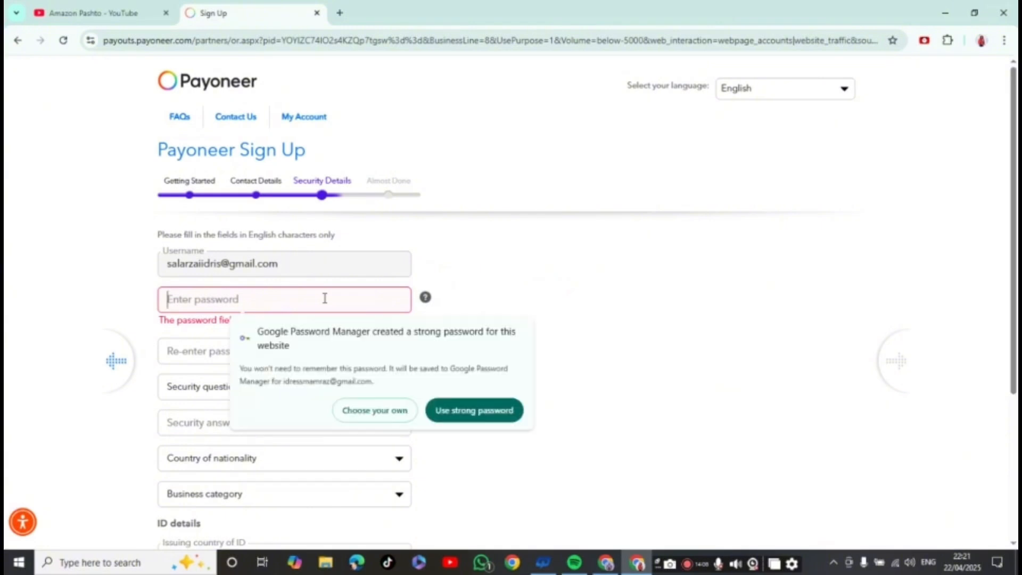
{"action": "left_click", "coordinate": [381, 416]}
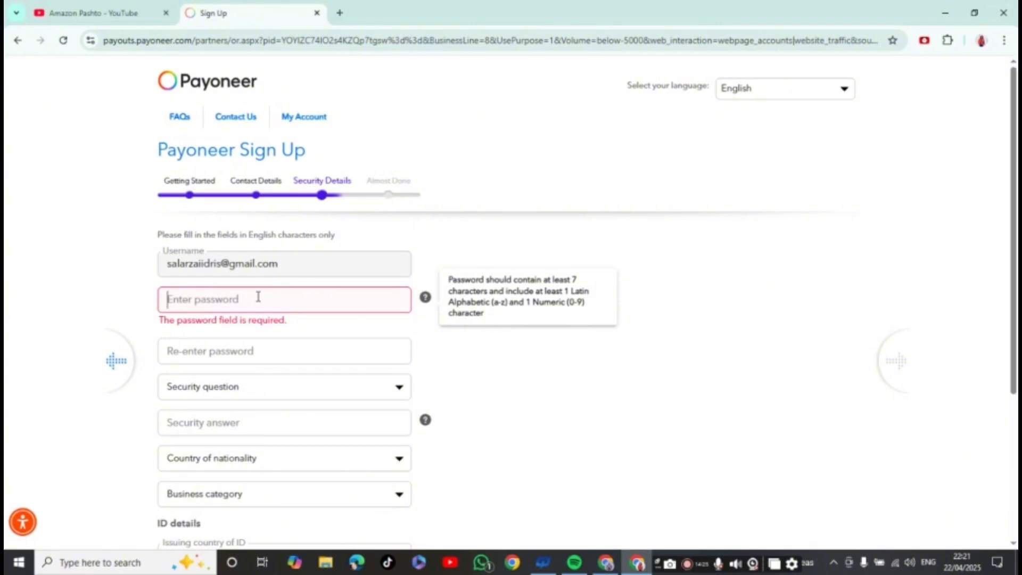
{"action": "type", "text": "s"}
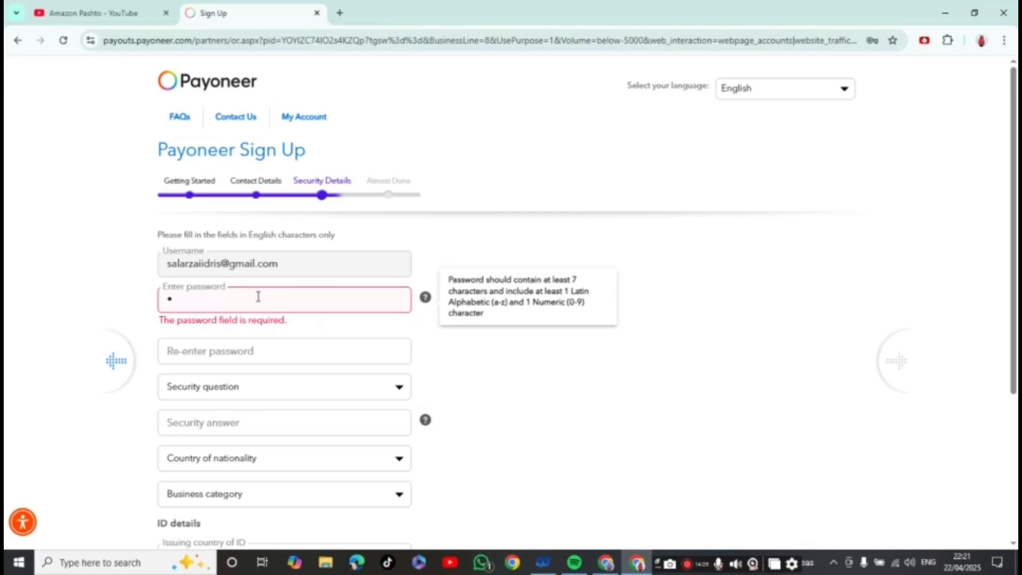
{"action": "type", "text": "a"}
{"action": "type", "text": "•••"}
{"action": "key", "text": "BackSpace"}
{"action": "key", "text": "BackSpace"}
{"action": "key", "text": "BackSpace"}
{"action": "key", "text": "BackSpace"}
{"action": "key", "text": "BackSpace"}
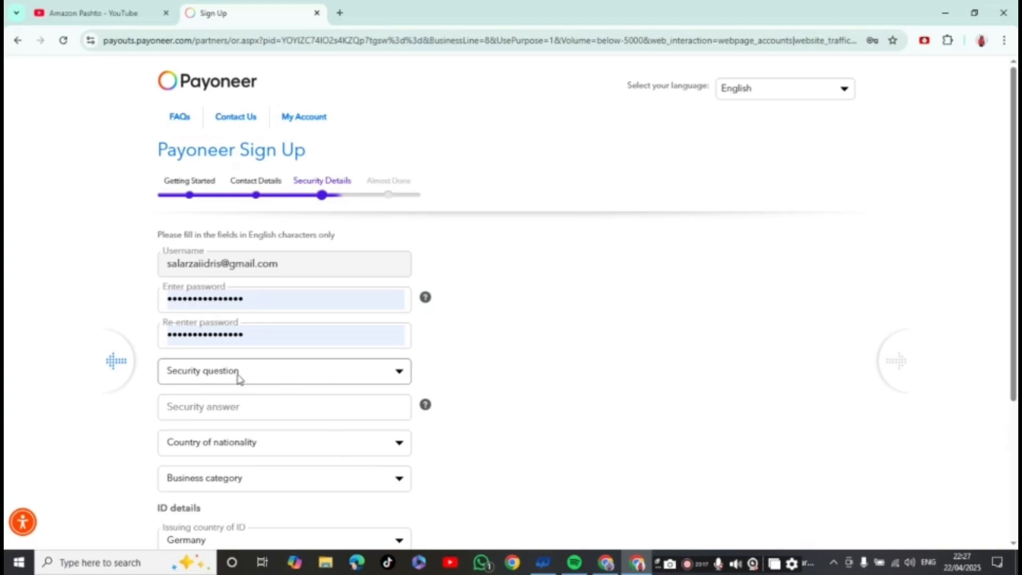
{"action": "left_click", "coordinate": [403, 377]}
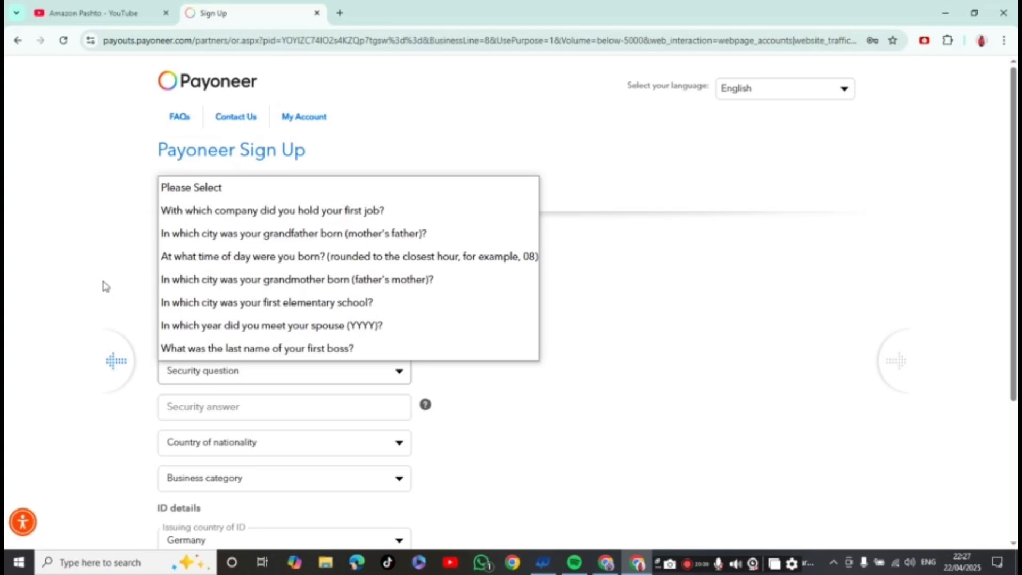
{"action": "left_click", "coordinate": [183, 407]}
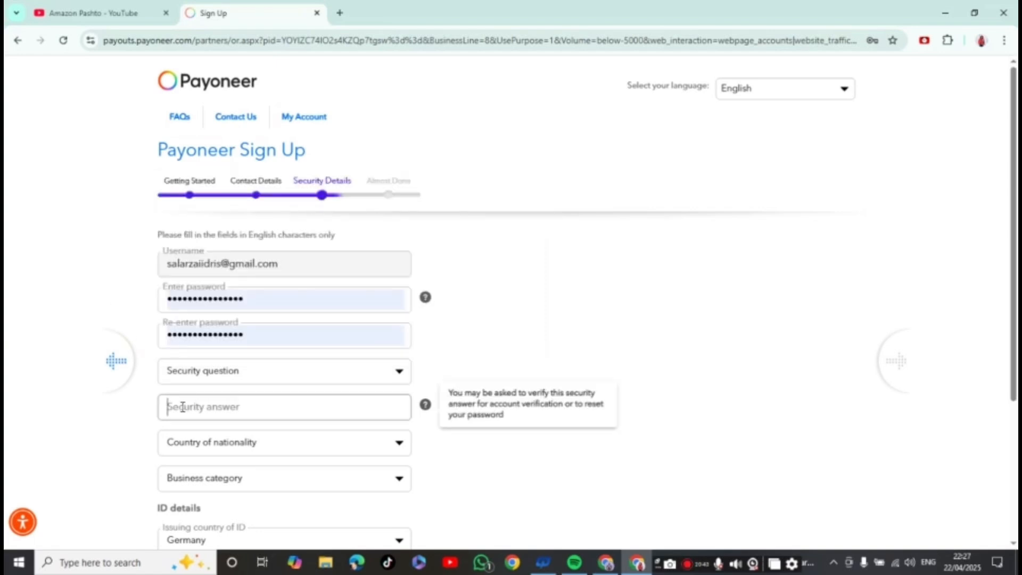
{"action": "left_click", "coordinate": [377, 376]}
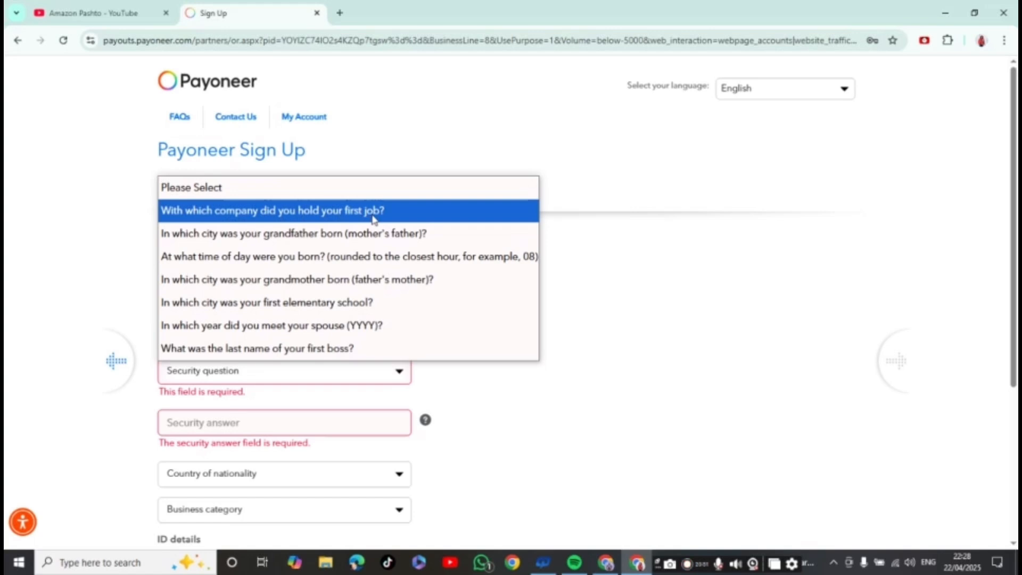
{"action": "left_click", "coordinate": [275, 426]}
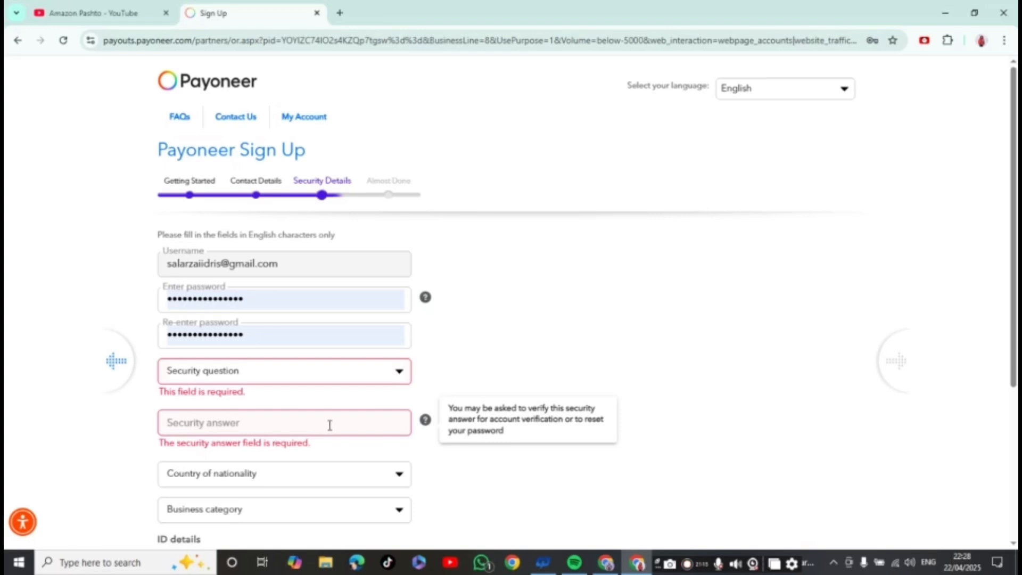
Step: Open the Security question dropdown to show the available questions
{"action": "left_click", "coordinate": [400, 372]}
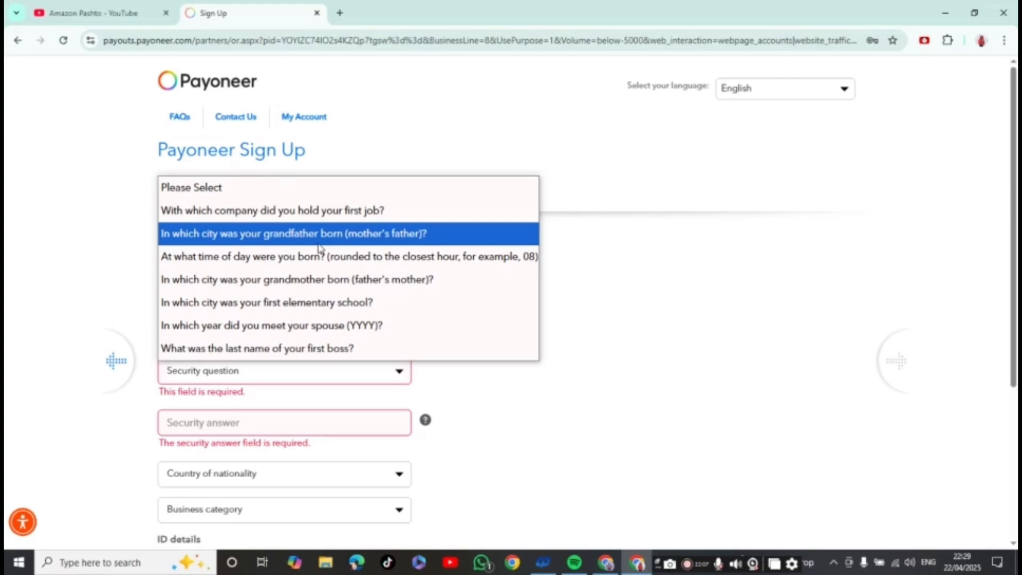
{"action": "left_click", "coordinate": [312, 213]}
{"action": "left_click", "coordinate": [275, 403]}
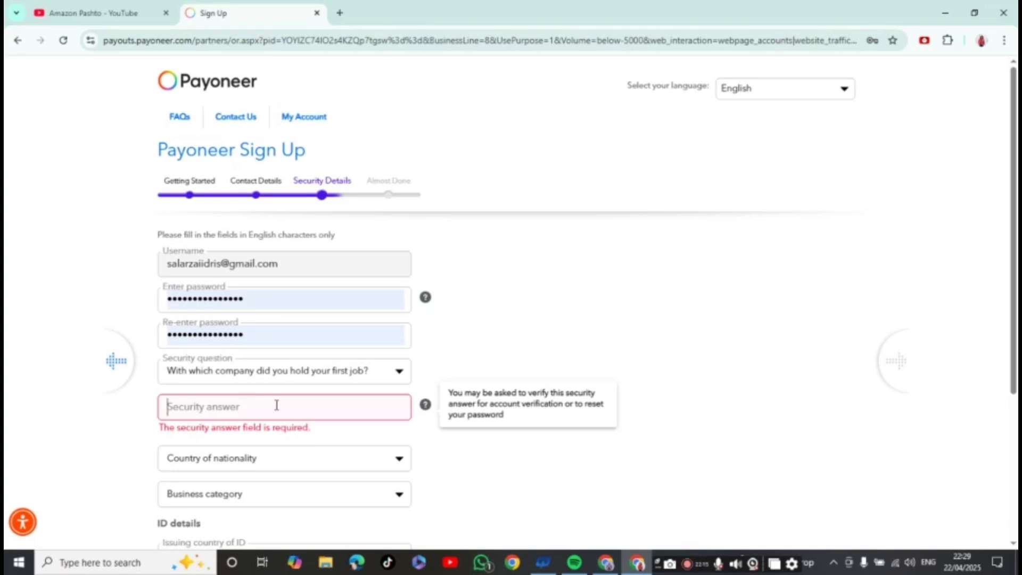
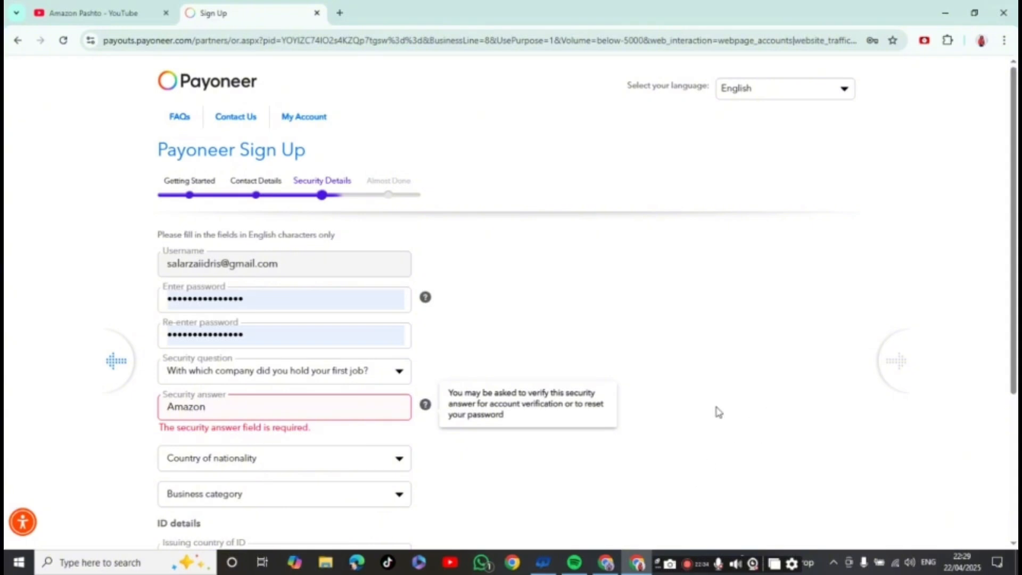
{"action": "scroll", "coordinate": [730, 489], "scroll_direction": "down", "scroll_amount": 4}
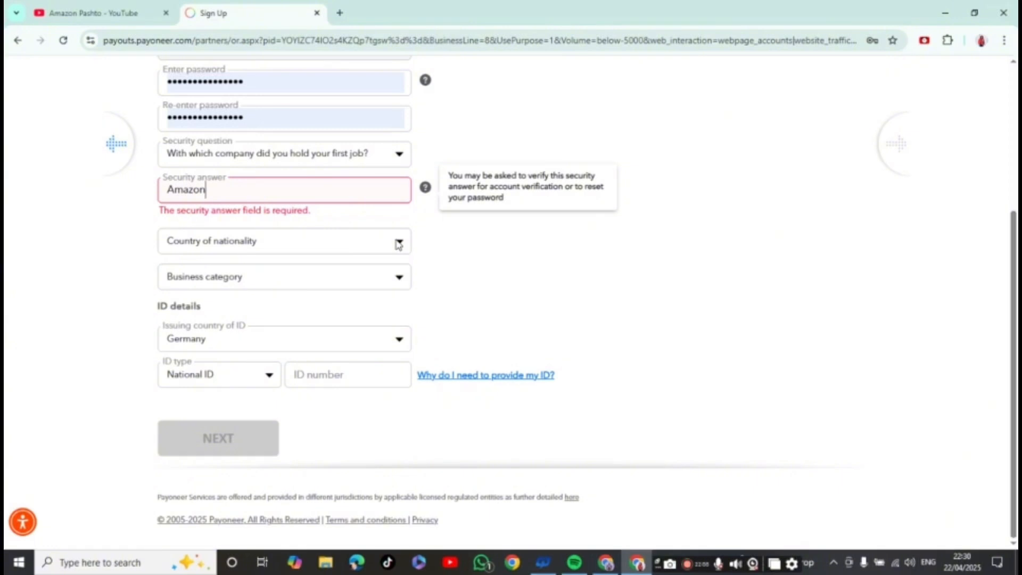
Step: Choose Afghanistan as country of nationality and Sales/Marketing as business category
{"action": "left_click", "coordinate": [399, 243]}
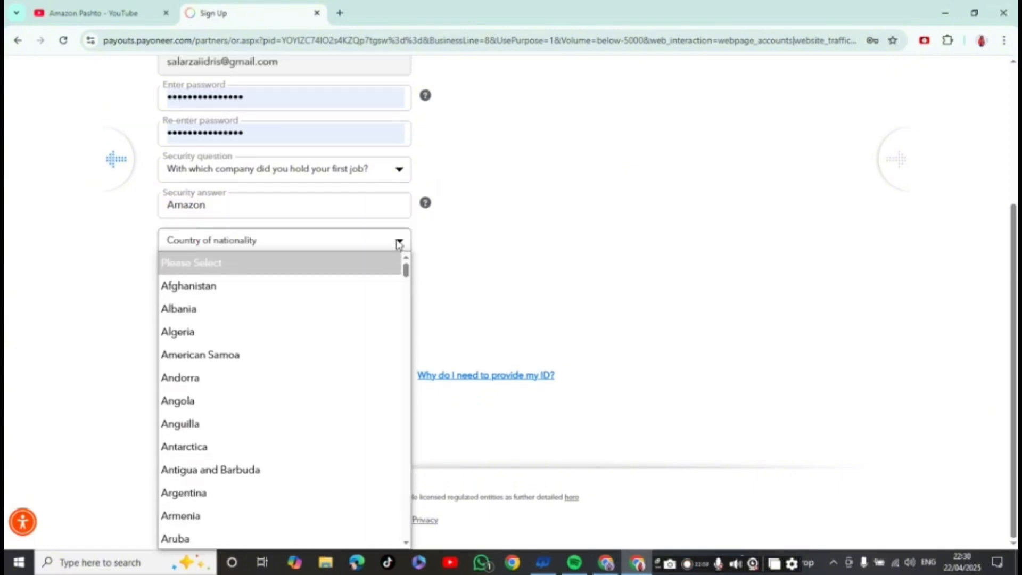
{"action": "left_click", "coordinate": [210, 289]}
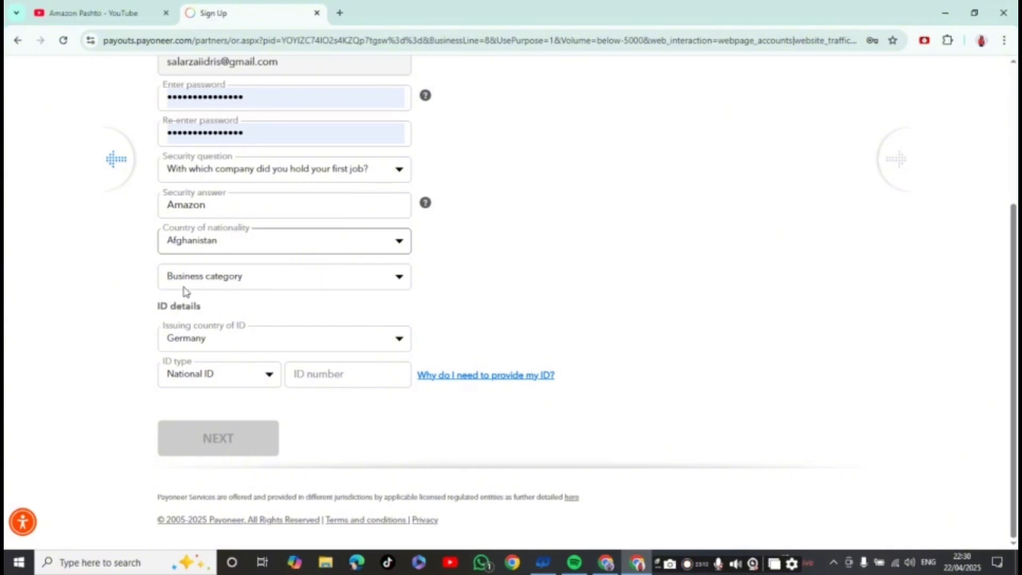
{"action": "left_click", "coordinate": [399, 277]}
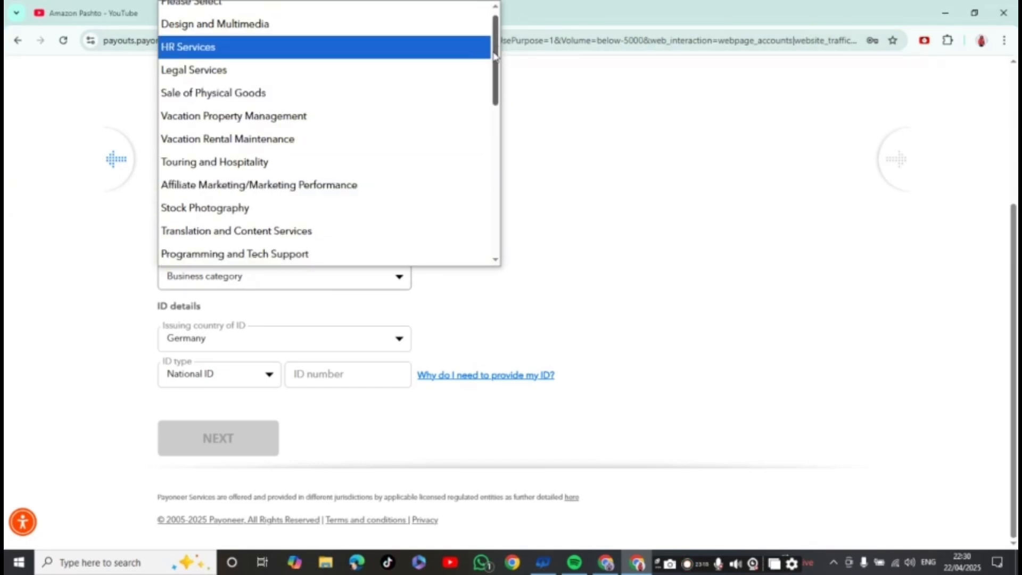
{"action": "left_click_drag", "start_coordinate": [495, 47], "coordinate": [496, 100]}
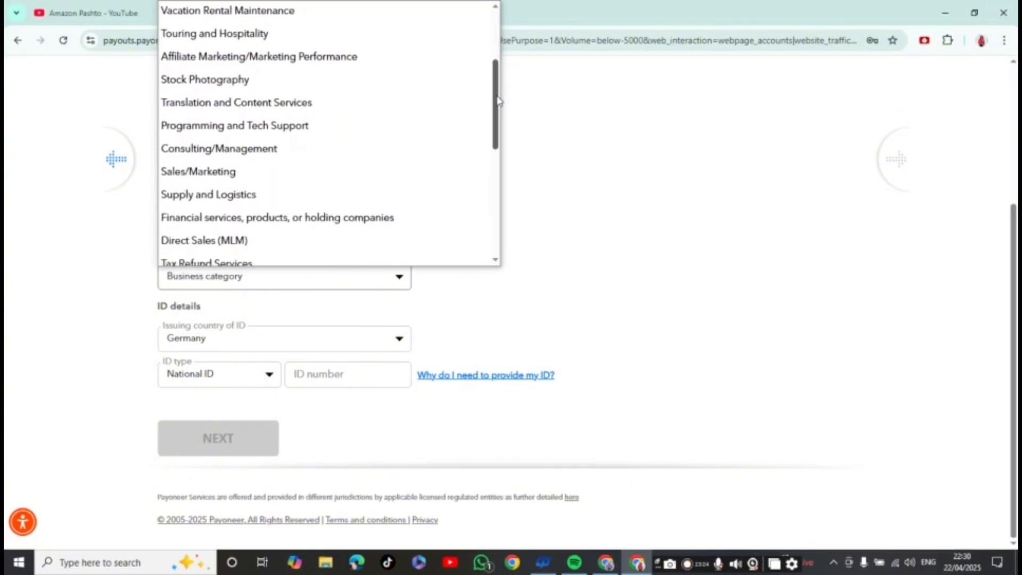
{"action": "left_click", "coordinate": [215, 172]}
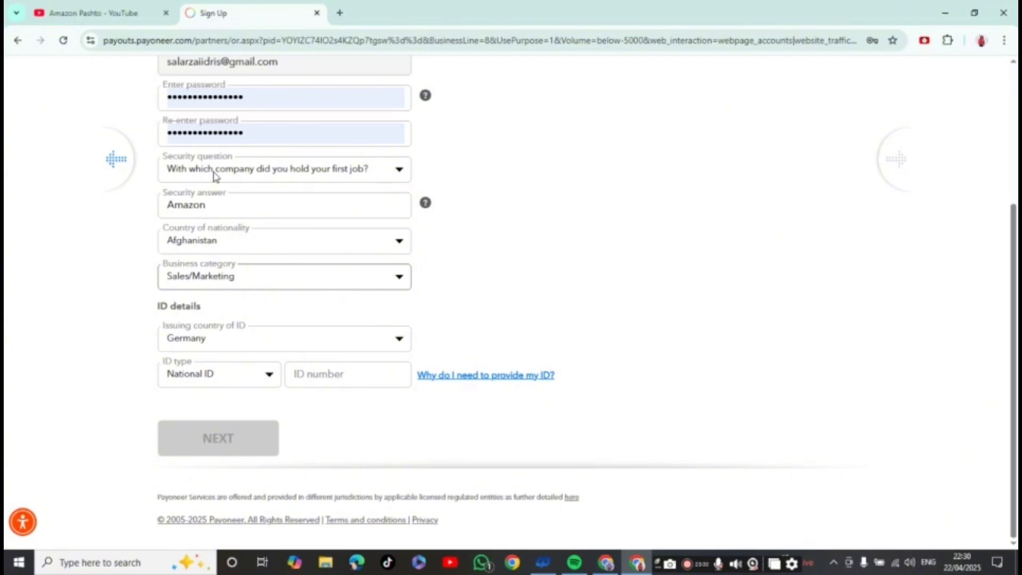
Step: Enter the national ID number and submit the security details
{"action": "left_click", "coordinate": [330, 379]}
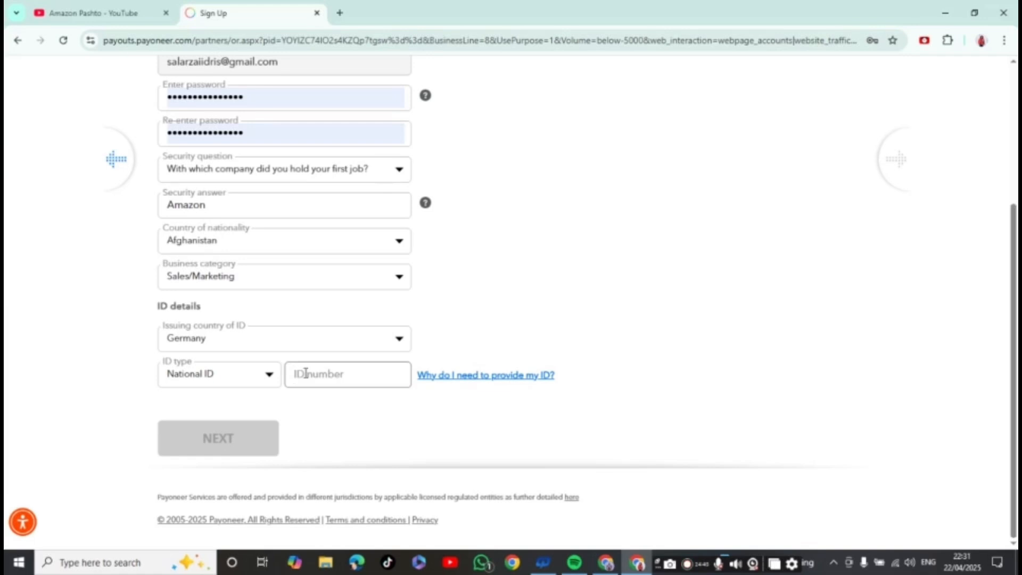
{"action": "type", "text": "p"}
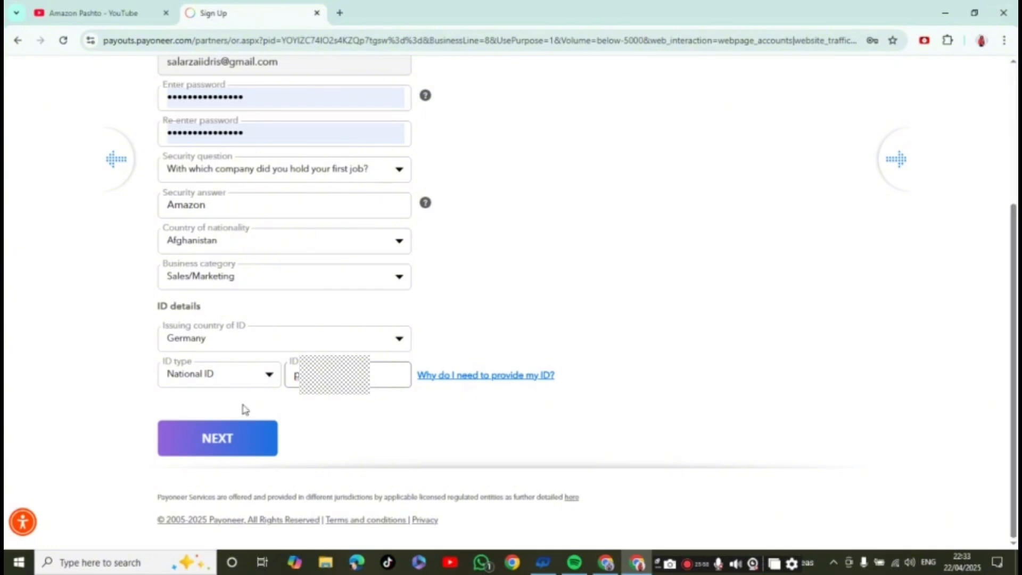
{"action": "left_click", "coordinate": [244, 441]}
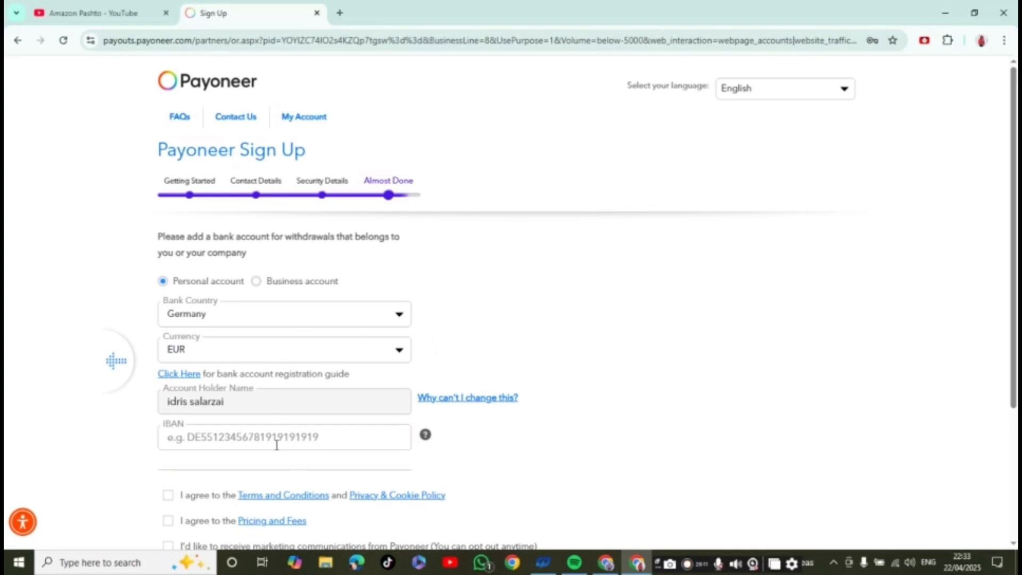
{"action": "scroll", "coordinate": [277, 445], "scroll_direction": "down", "scroll_amount": 3}
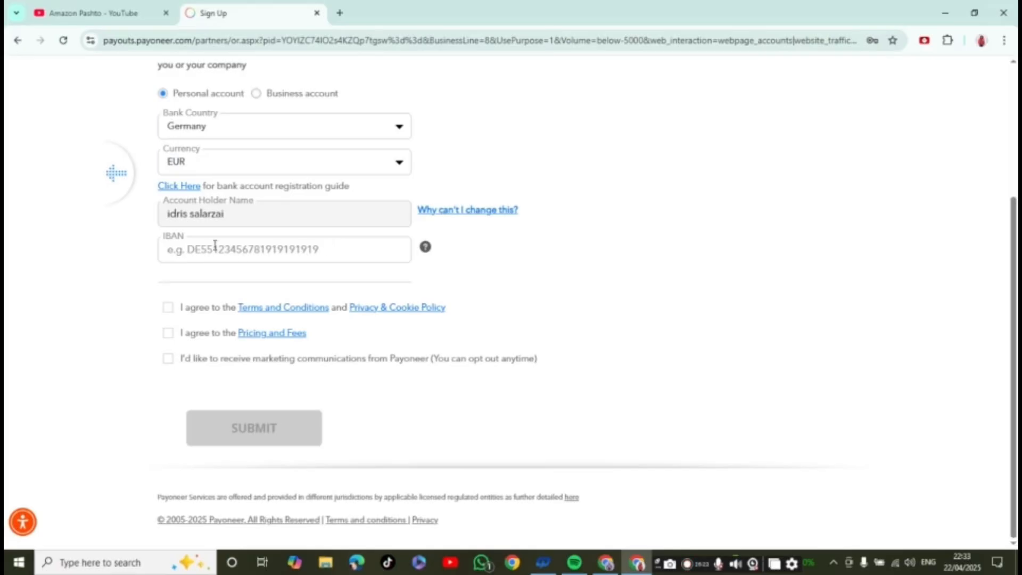
{"action": "left_click", "coordinate": [182, 251]}
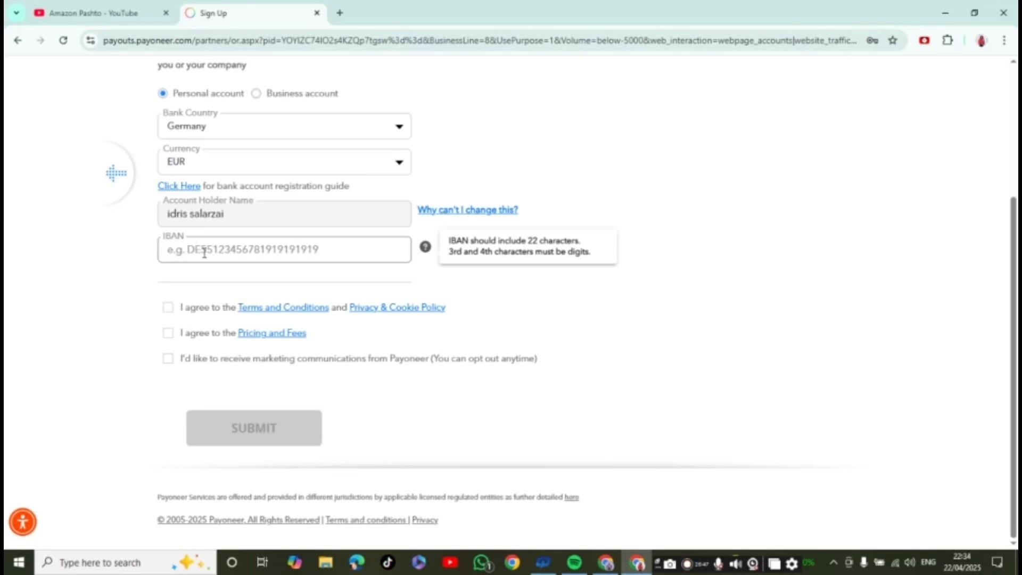
{"action": "scroll", "coordinate": [278, 279], "scroll_direction": "up", "scroll_amount": 3}
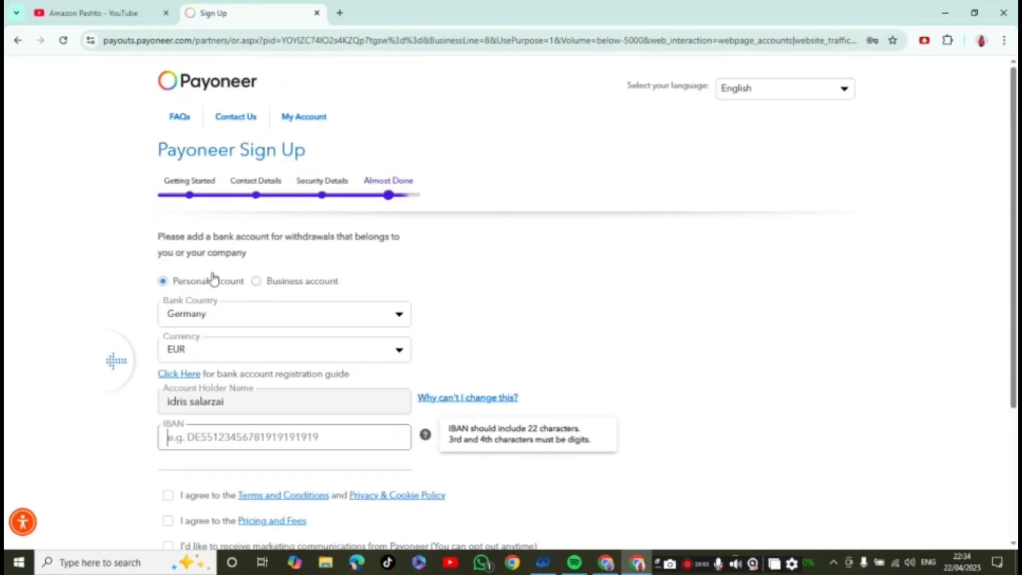
Step: Keep the bank account type as Personal after briefly selecting Business
{"action": "left_click", "coordinate": [257, 284]}
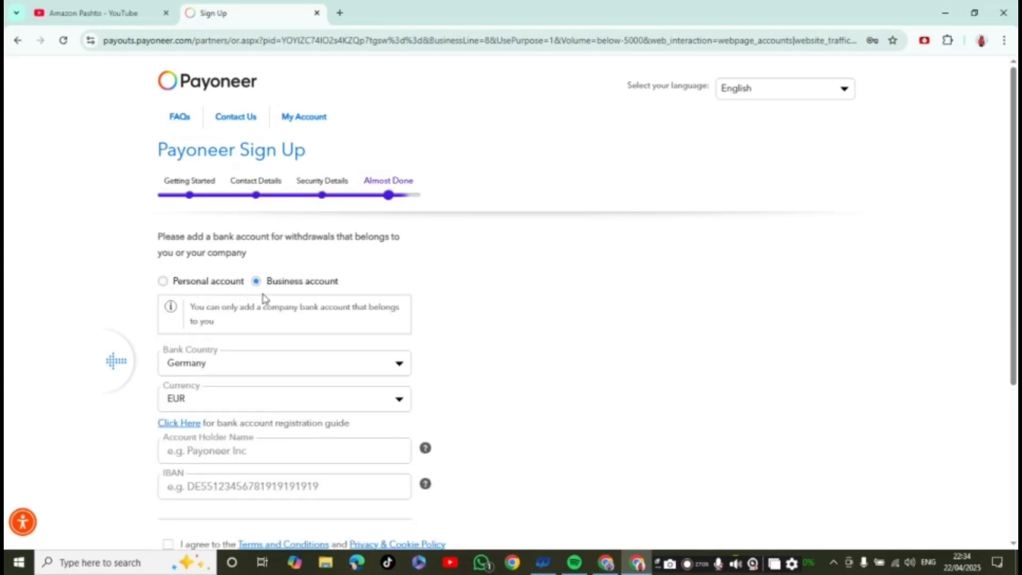
{"action": "left_click", "coordinate": [164, 284]}
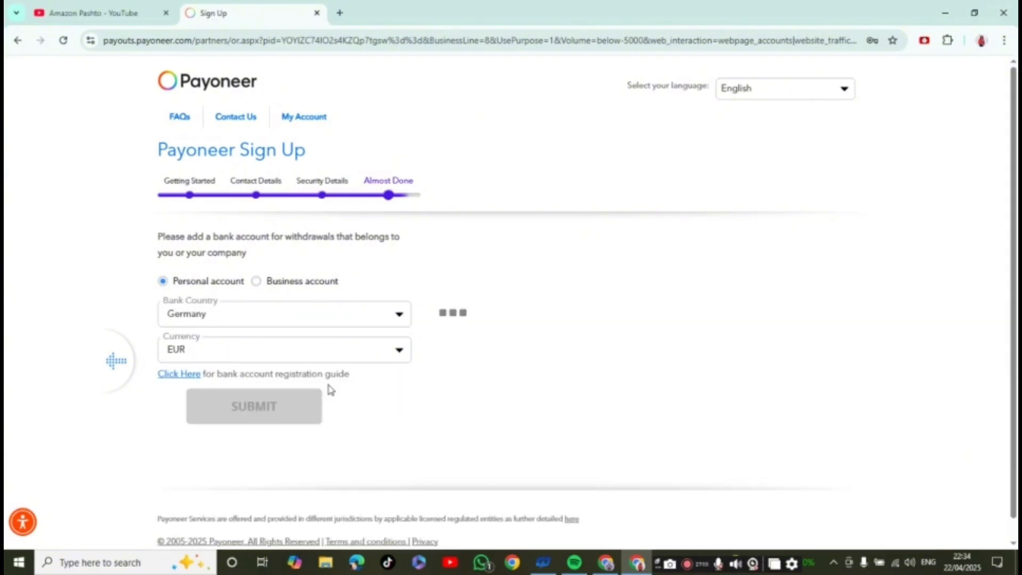
{"action": "scroll", "coordinate": [491, 352], "scroll_direction": "down", "scroll_amount": 3}
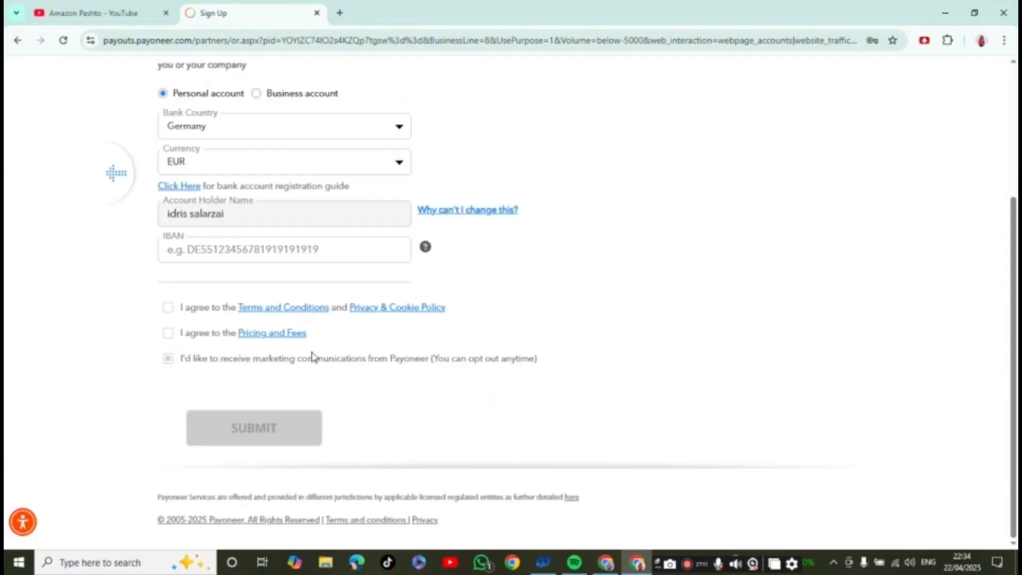
{"action": "left_click", "coordinate": [274, 249]}
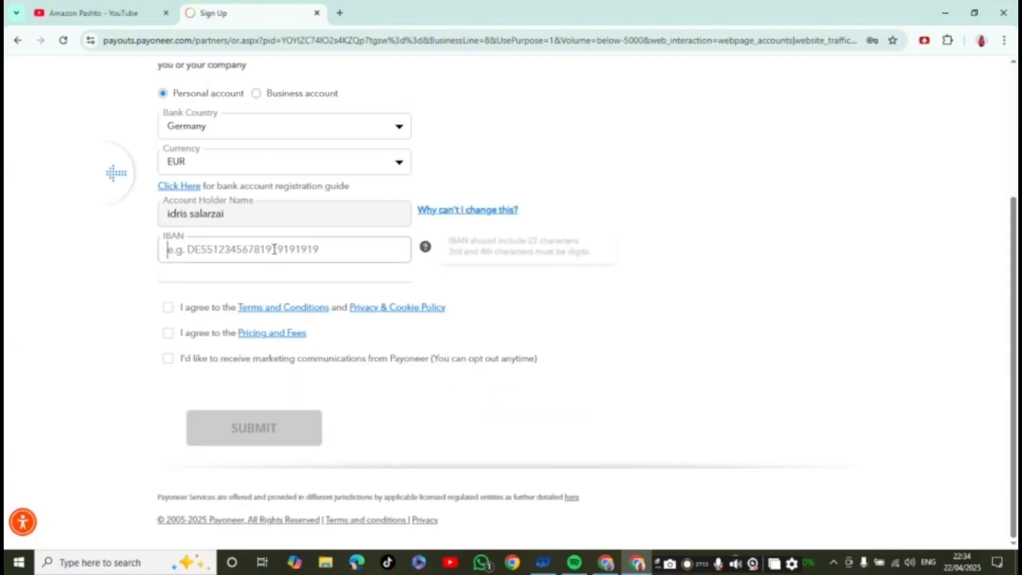
Step: Tick the Terms and Conditions, Pricing and Fees, and marketing-communications agreement boxes
{"action": "left_click", "coordinate": [168, 308]}
{"action": "left_click", "coordinate": [169, 333]}
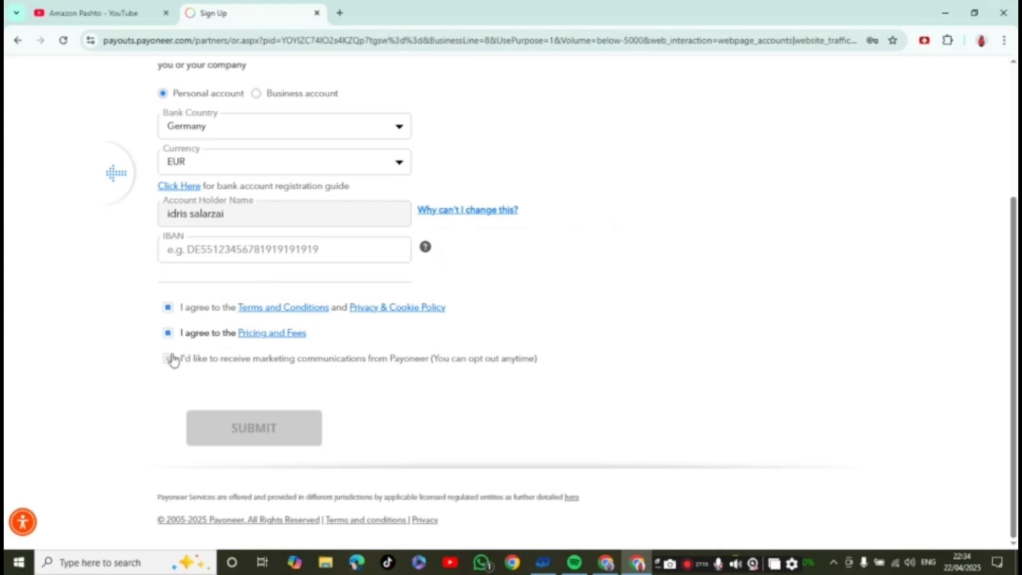
{"action": "left_click", "coordinate": [169, 359]}
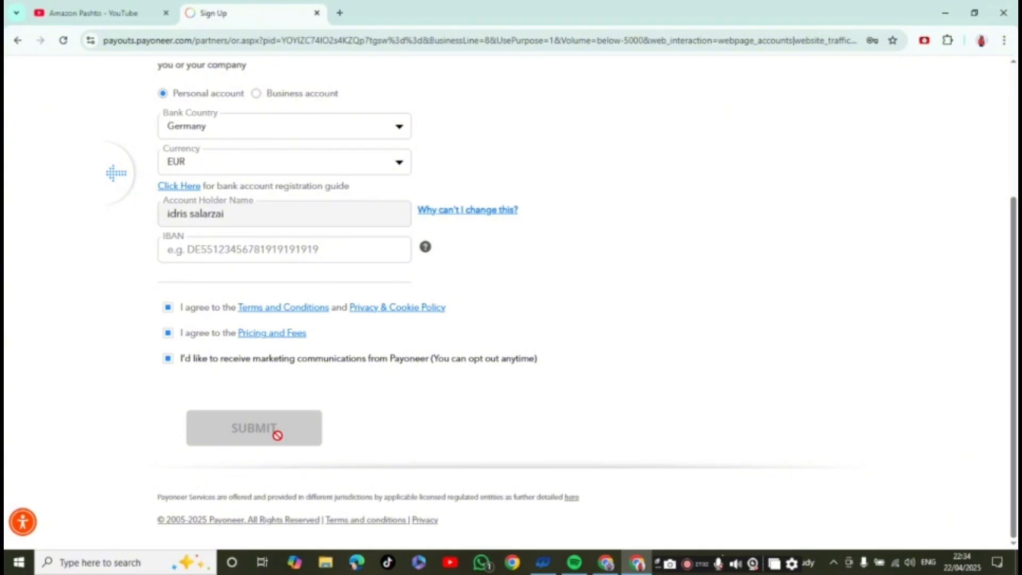
{"action": "scroll", "coordinate": [278, 435], "scroll_direction": "up", "scroll_amount": 4}
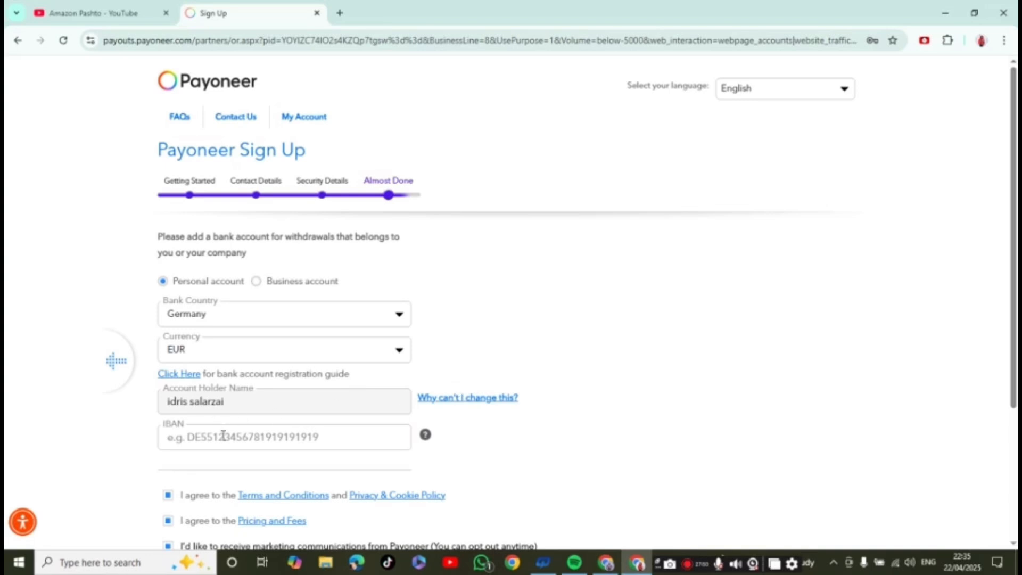
{"action": "left_click", "coordinate": [325, 439]}
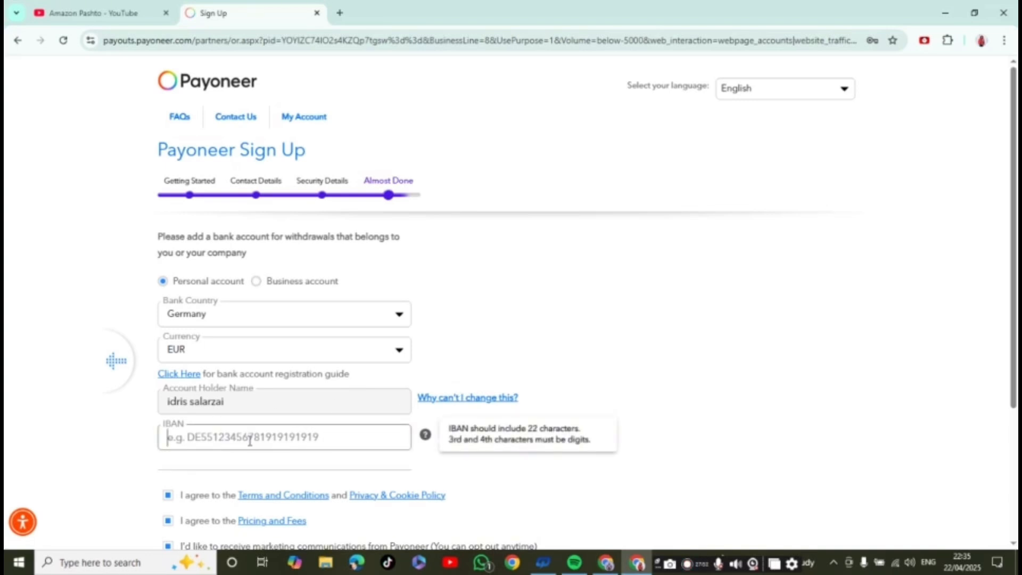